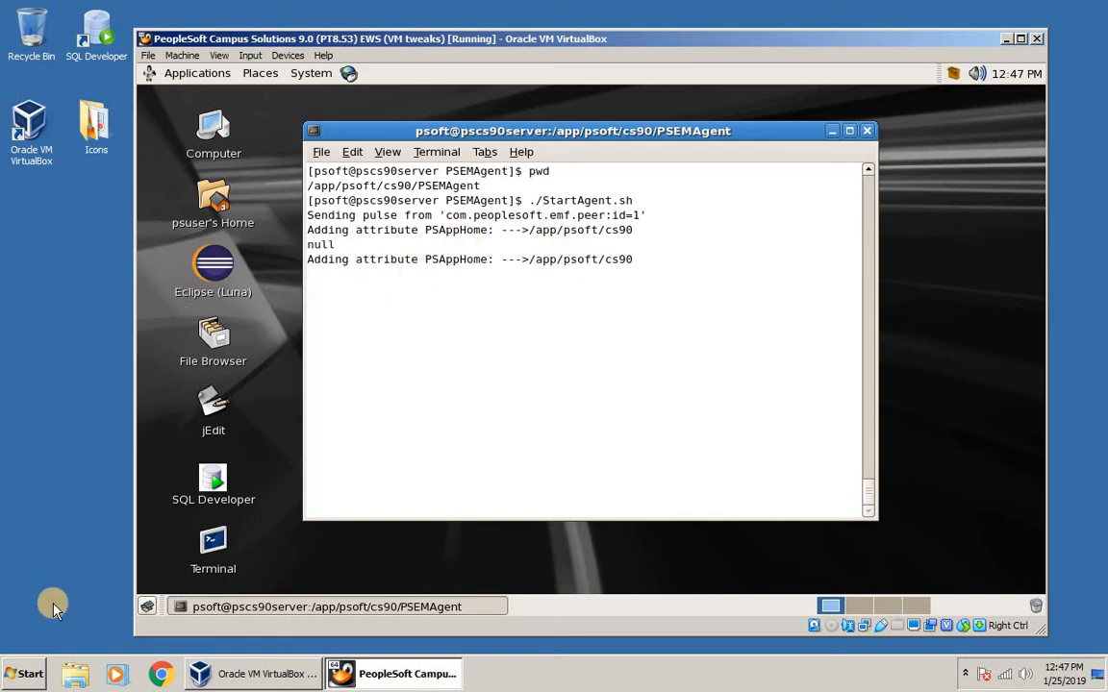
# - Launch PeopleSoft Change Assistant 8.53 on the Windows host as administrator
pyautogui.click(48, 542)
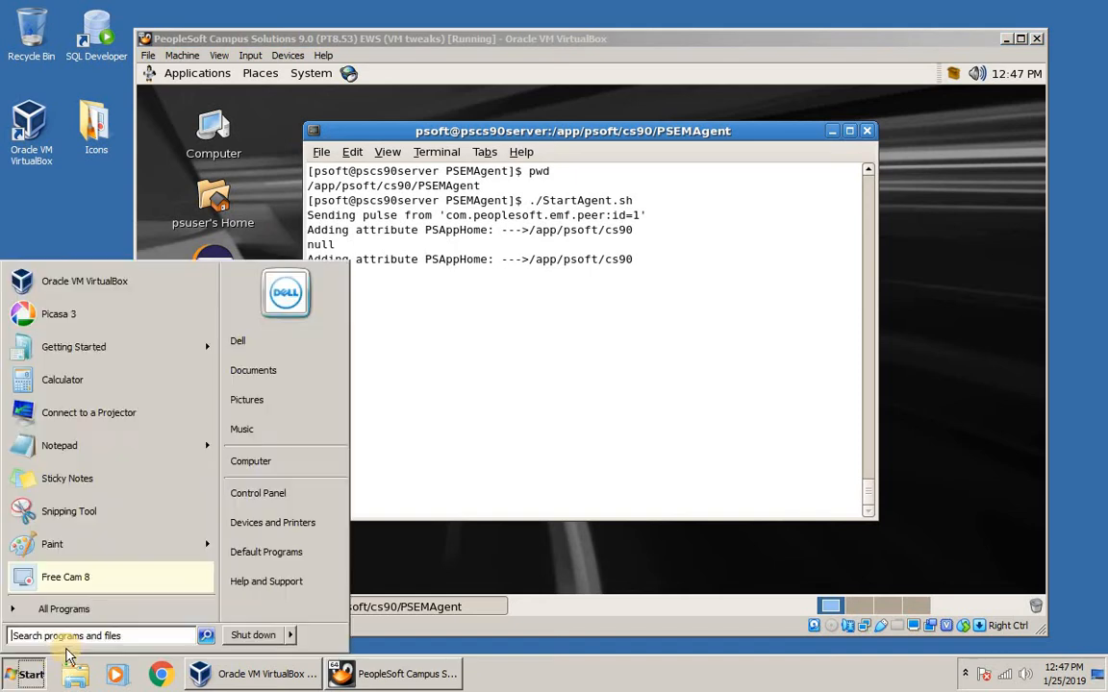
pyautogui.click(11, 676)
pyautogui.click(102, 608)
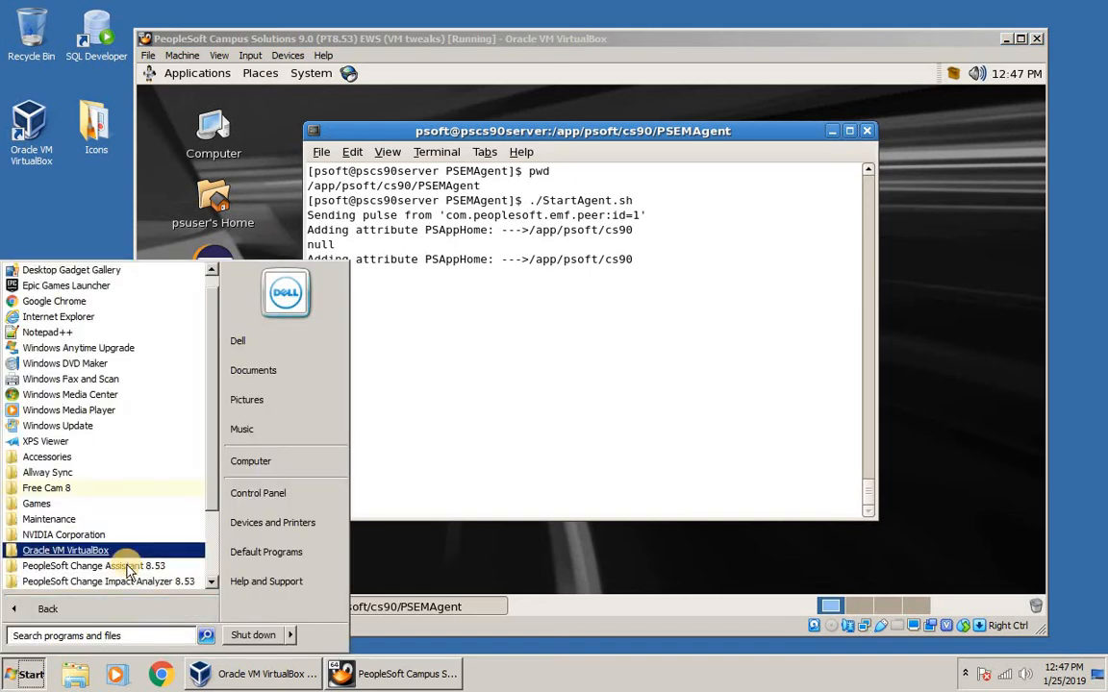
pyautogui.click(87, 566)
pyautogui.rightClick(87, 581)
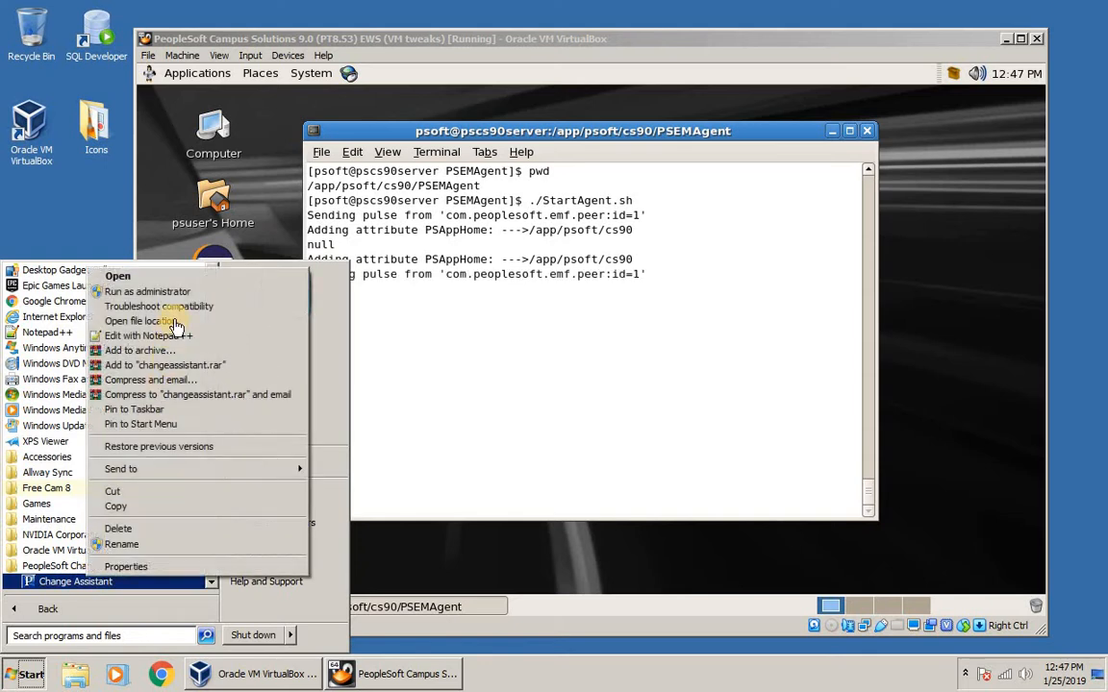
pyautogui.click(148, 291)
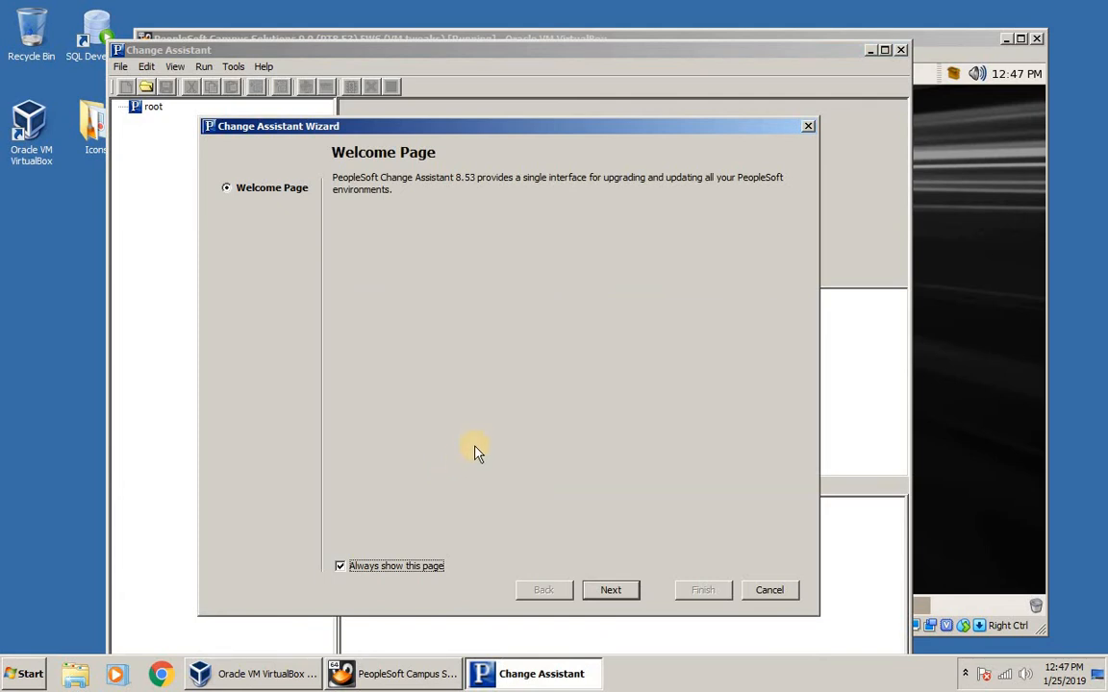
# - Choose Apply Updates as the action and Apply Change Package as the task, and finish the startup wizard
pyautogui.click(621, 592)
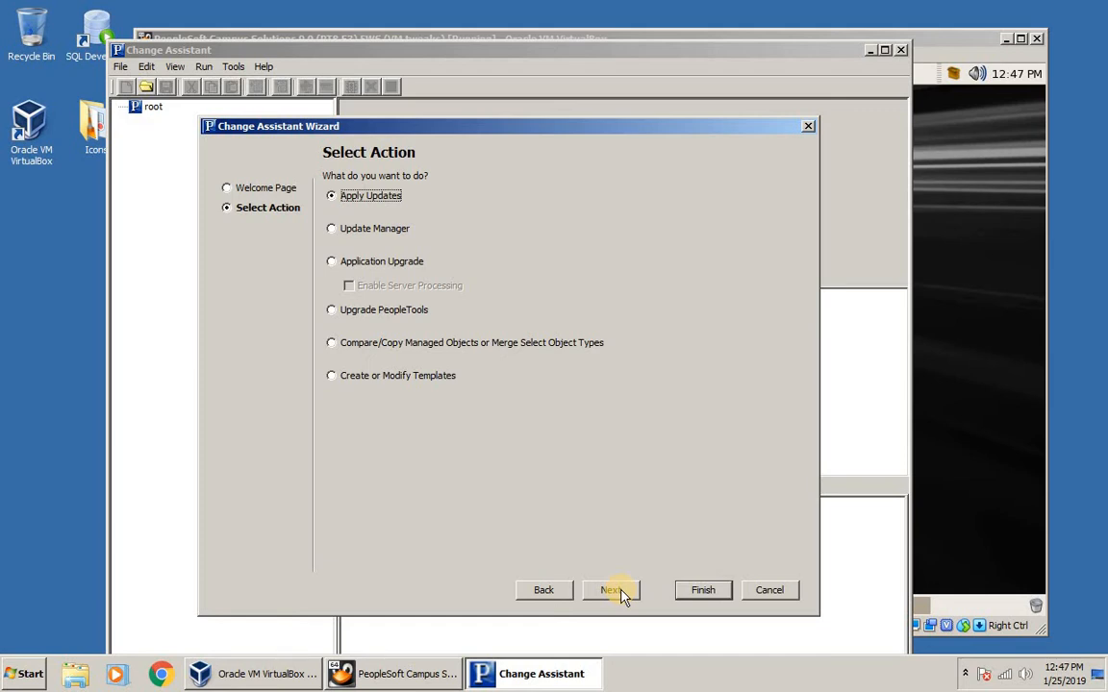
pyautogui.click(615, 591)
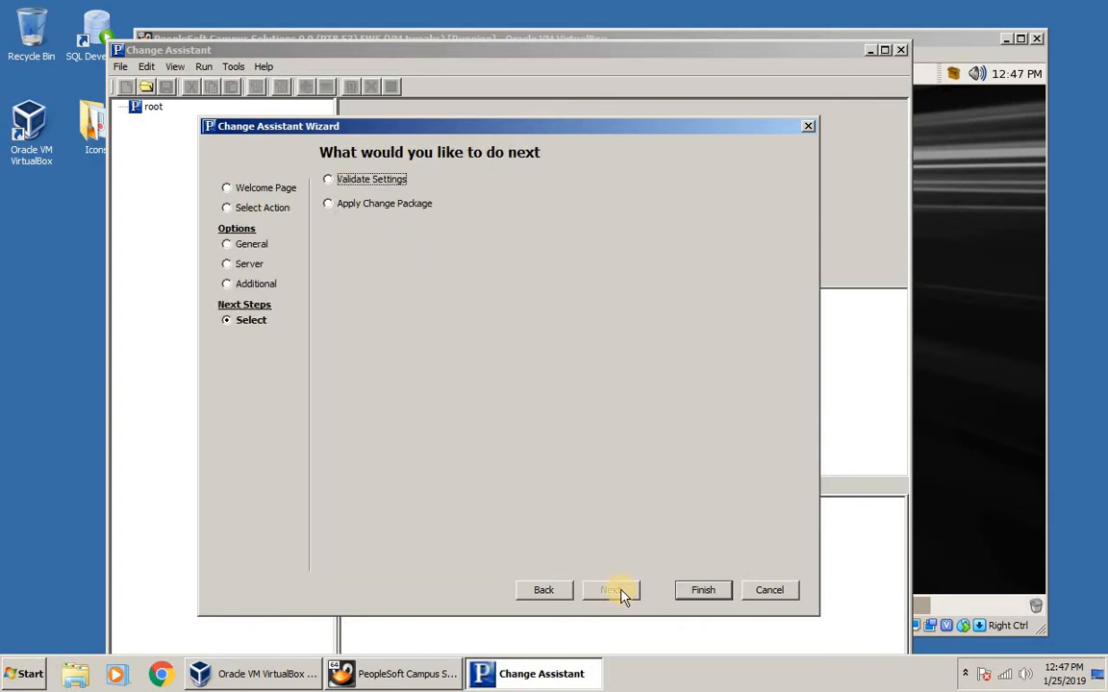
pyautogui.click(418, 206)
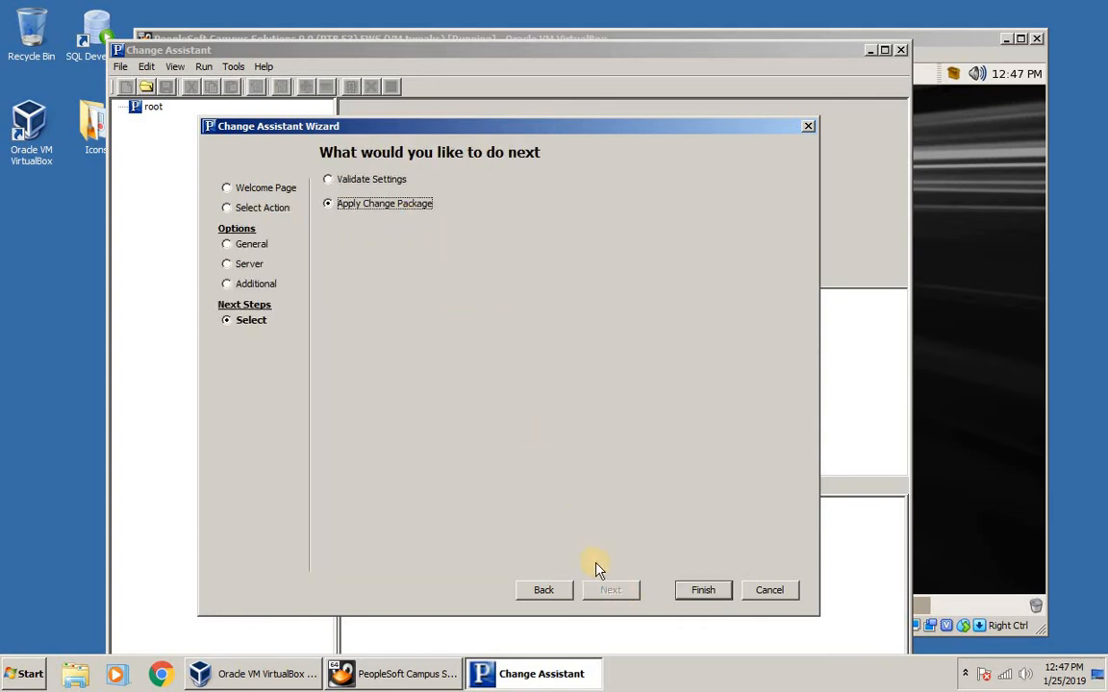
pyautogui.click(700, 590)
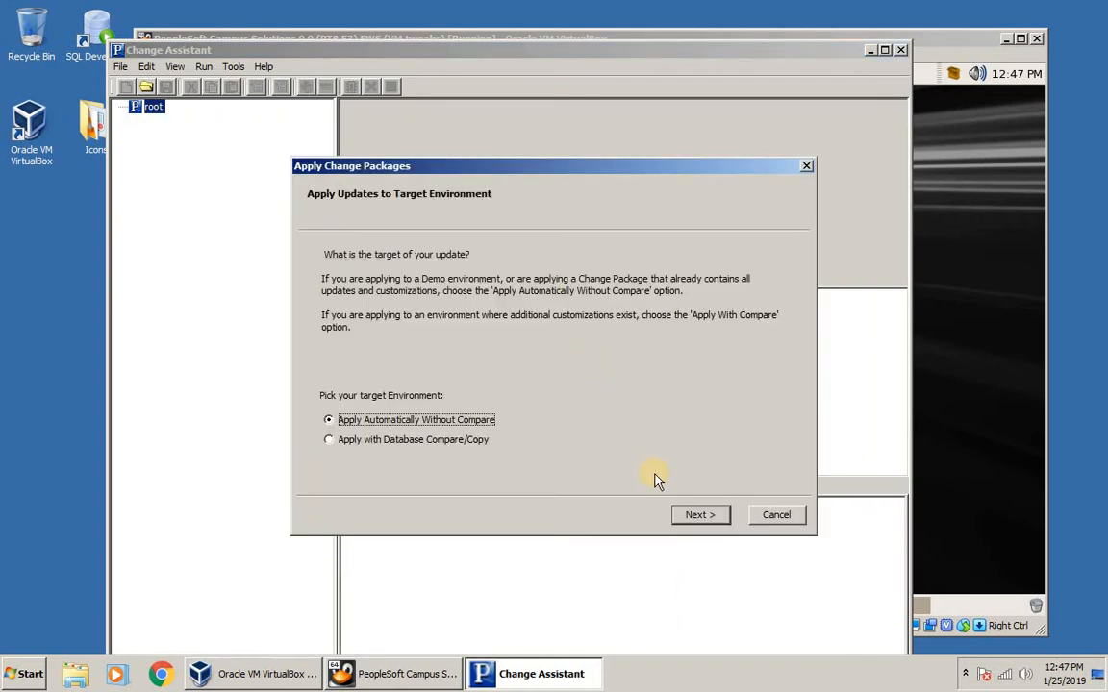
# - Accept applying automatically without compare and without Change Impact Analyzer, for the HRMS and Campus Solutions product line
pyautogui.click(703, 517)
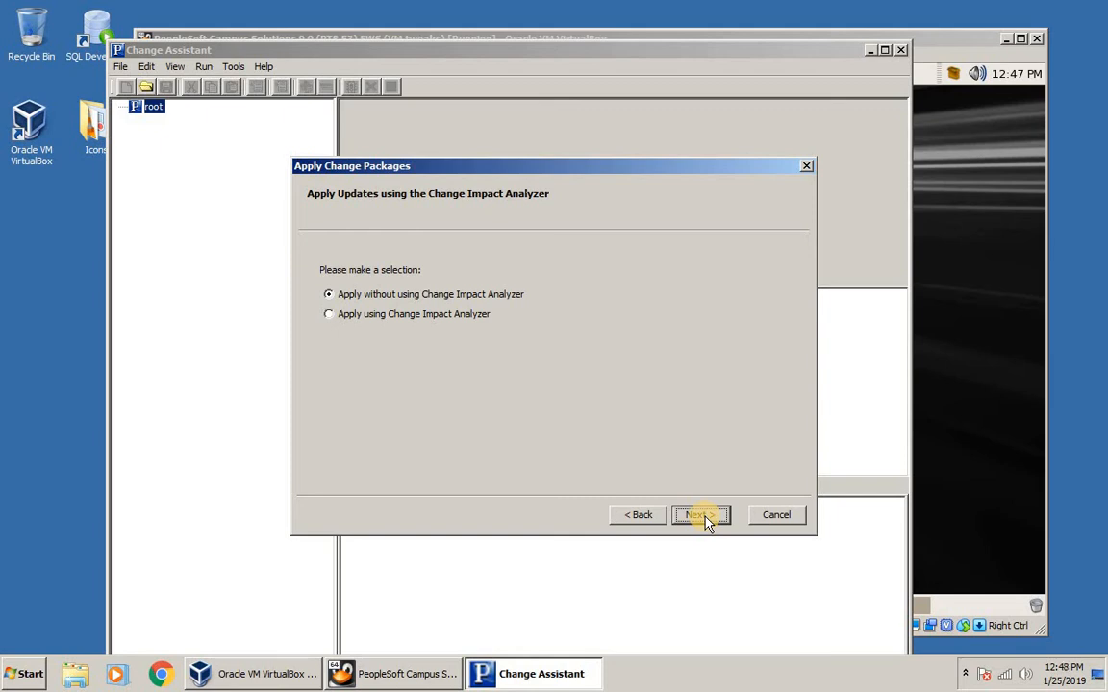
pyautogui.click(703, 517)
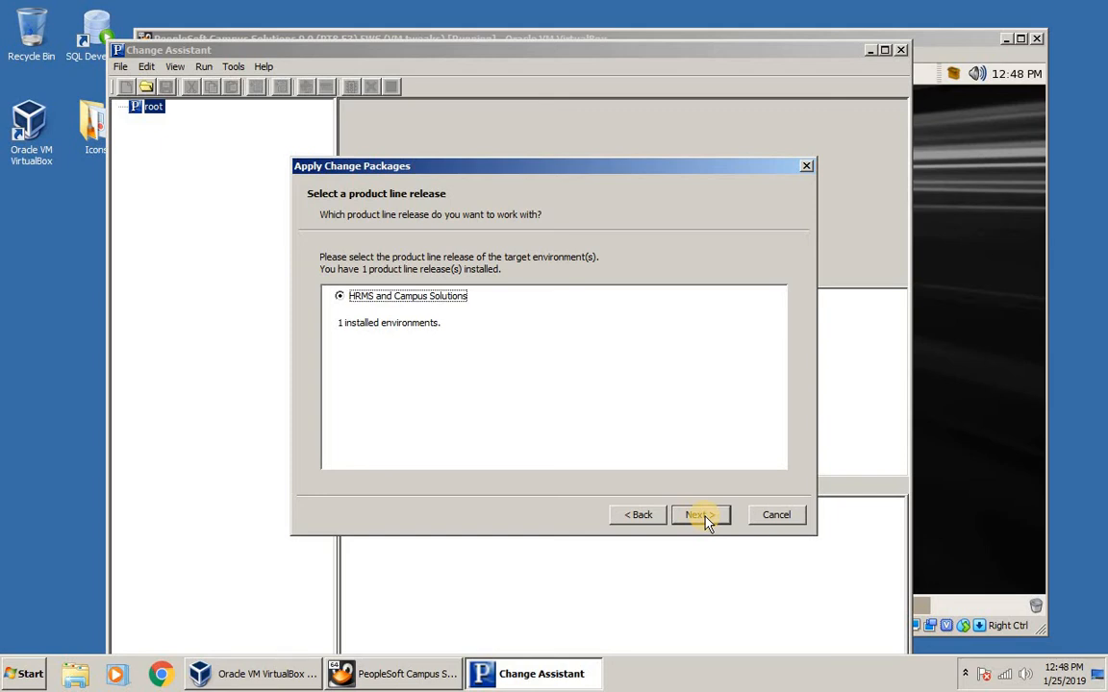
pyautogui.click(702, 517)
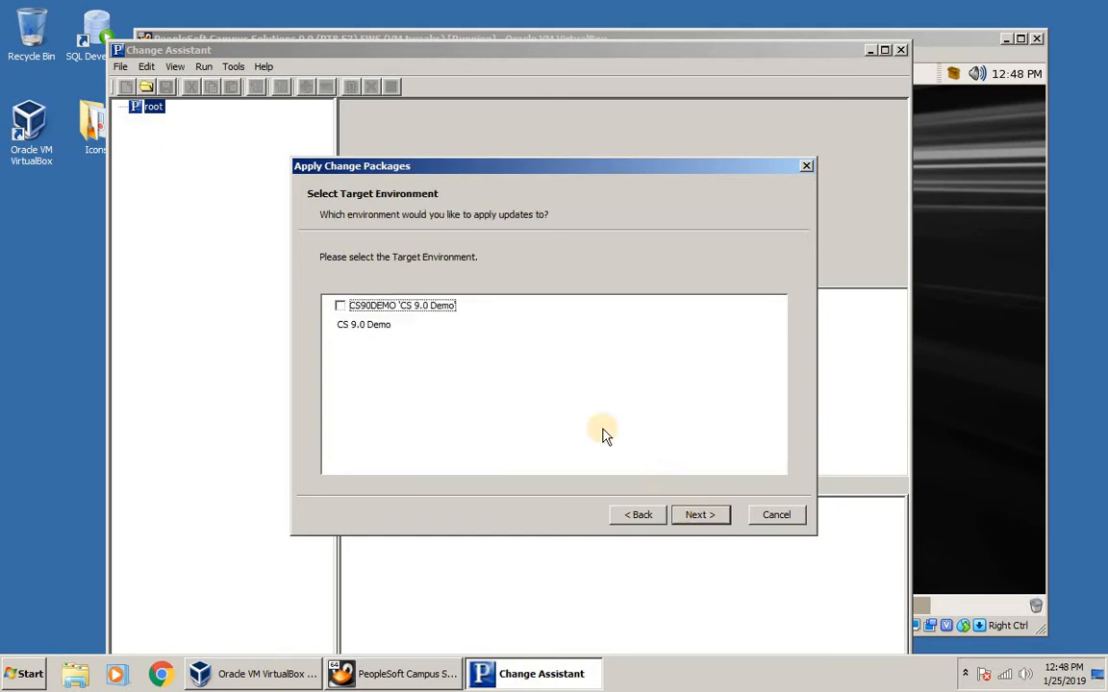
# - Select CS90DEMO as the target environment and check the agent's terminal output in the virtual machine during re-validation
pyautogui.click(341, 306)
pyautogui.click(709, 522)
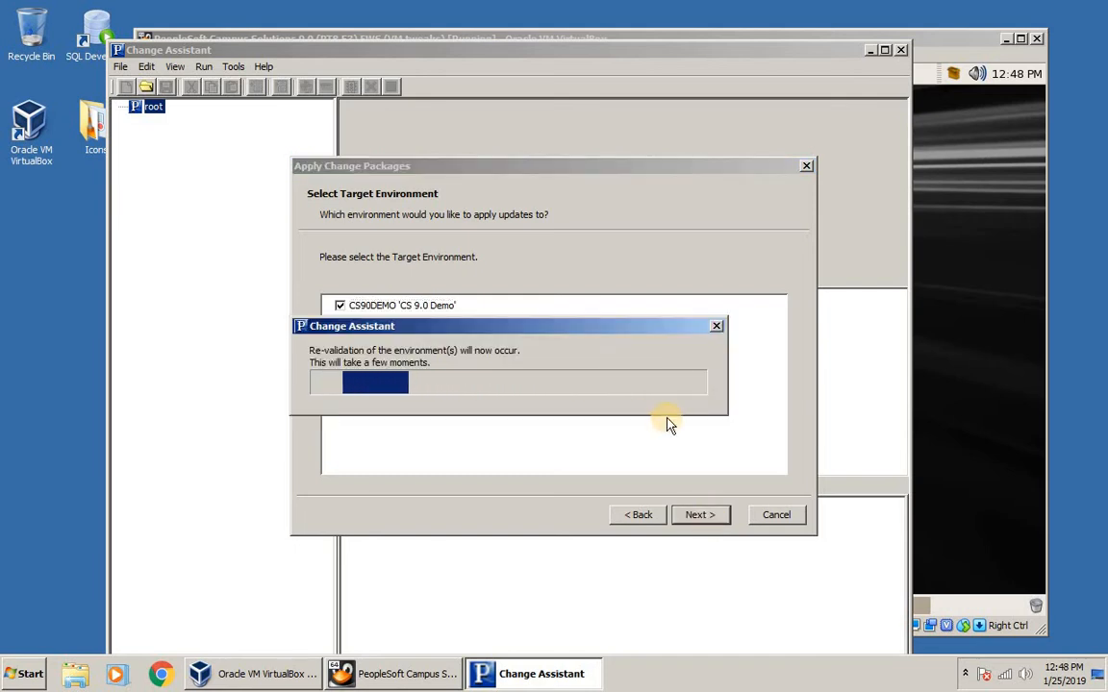
pyautogui.click(961, 44)
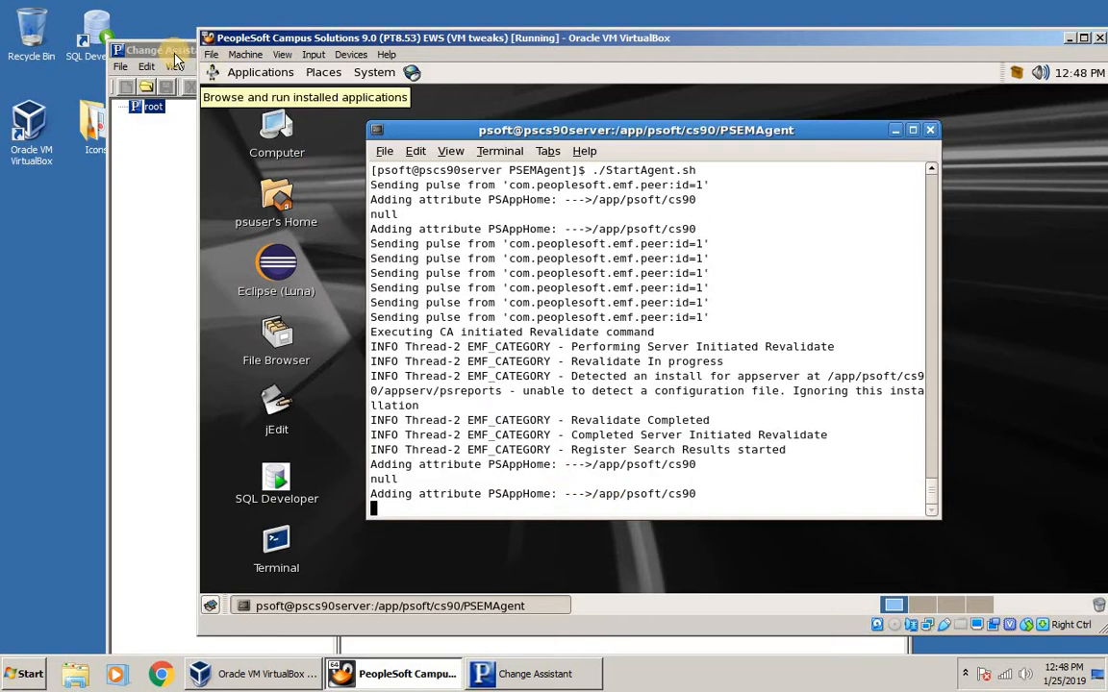
pyautogui.click(144, 50)
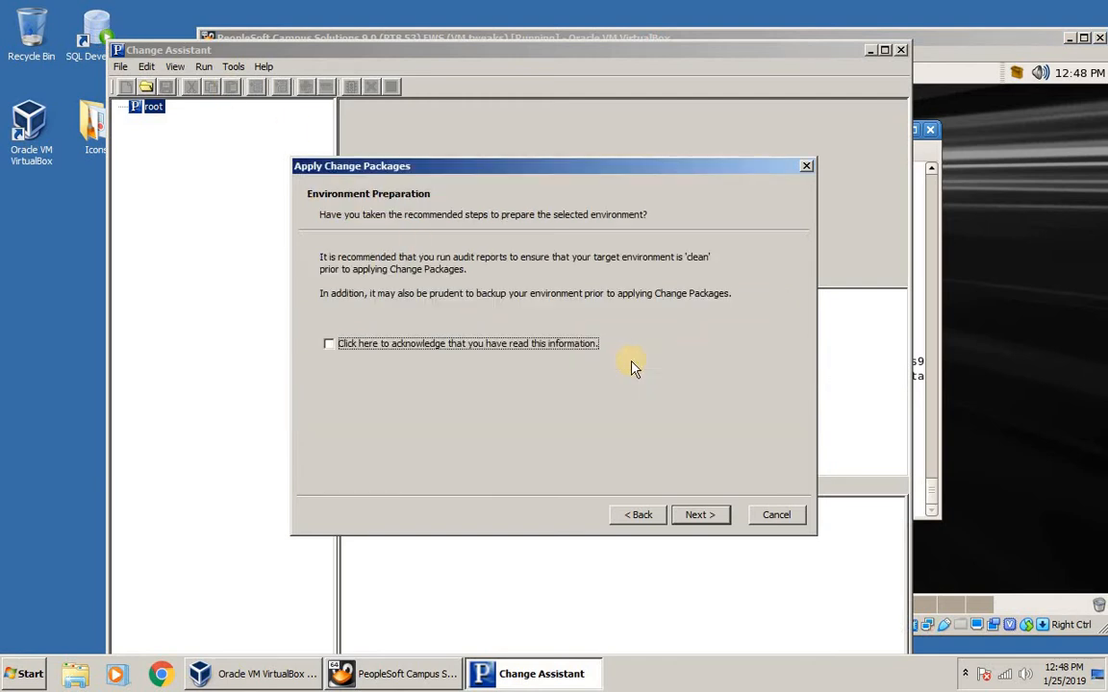
# - Acknowledge the environment preparation information and continue past the file server selection without choosing a server
pyautogui.click(583, 346)
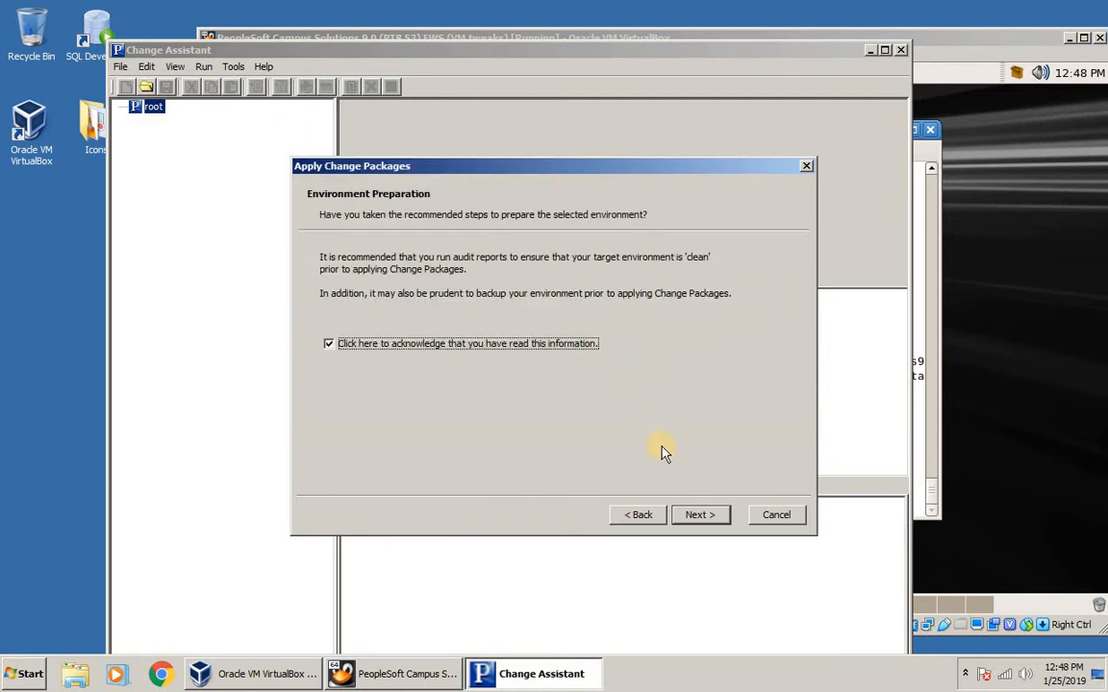
pyautogui.click(721, 519)
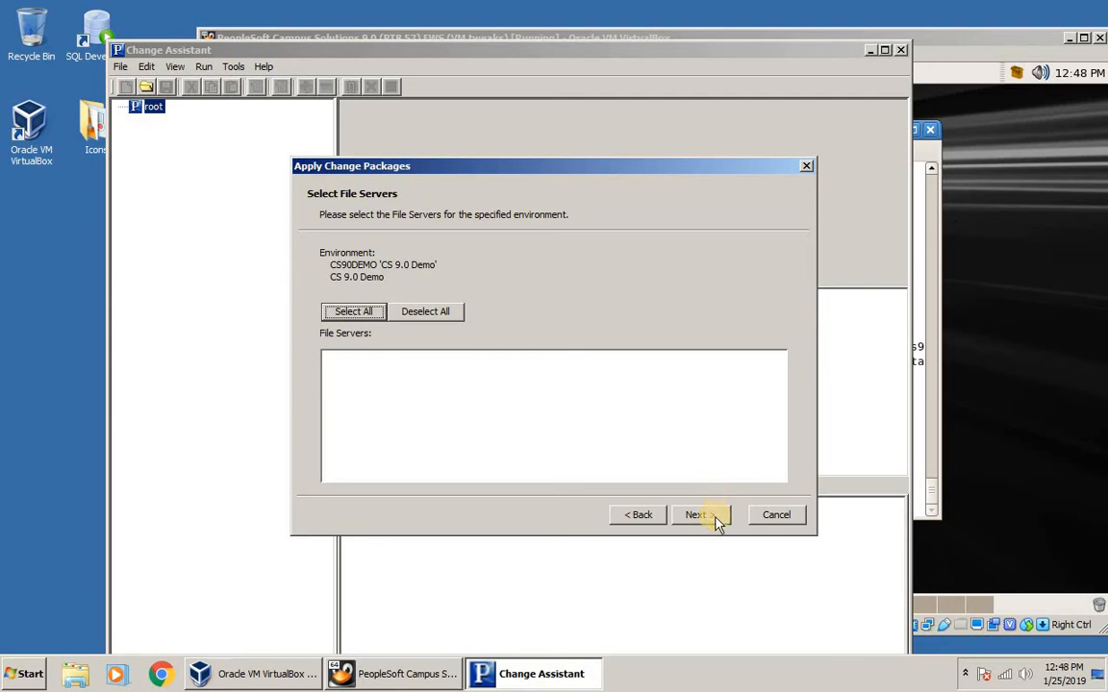
pyautogui.click(716, 520)
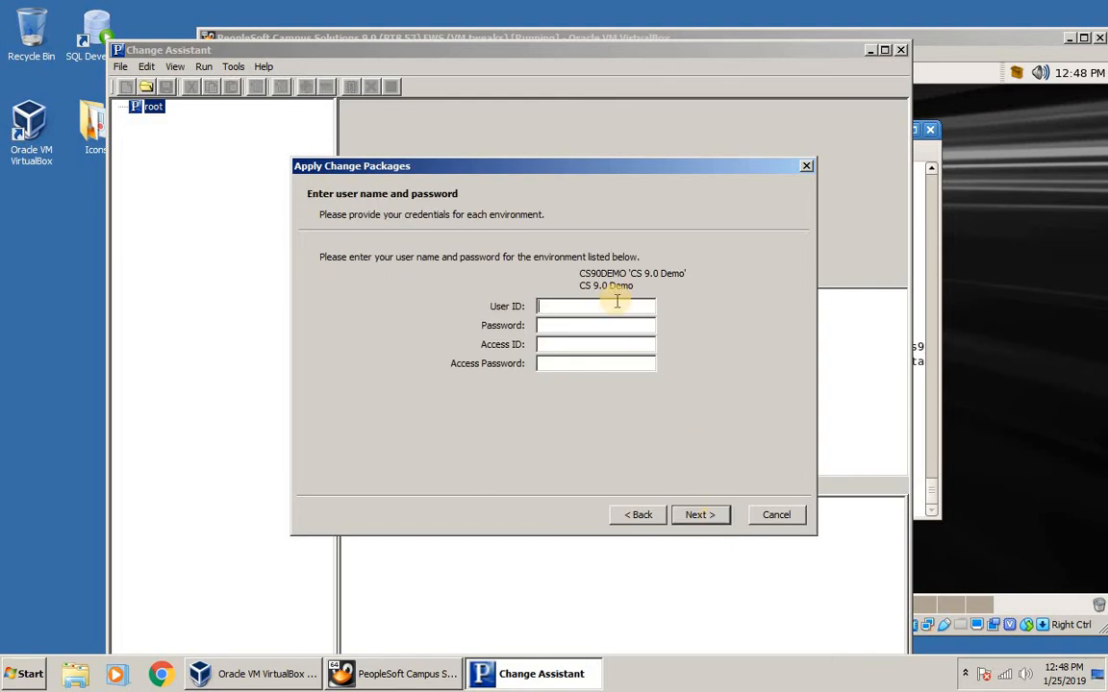
# - Enter PS as the user ID and SYSADM as the access ID, fill in the password and access password, and submit the credentials
pyautogui.write('PD')
pyautogui.press('BackSpace')
pyautogui.write('S')
pyautogui.press('Tab')
pyautogui.write('******')
pyautogui.press('Tab')
pyautogui.write('SYSADM')
pyautogui.press('Tab')
pyautogui.write('******')
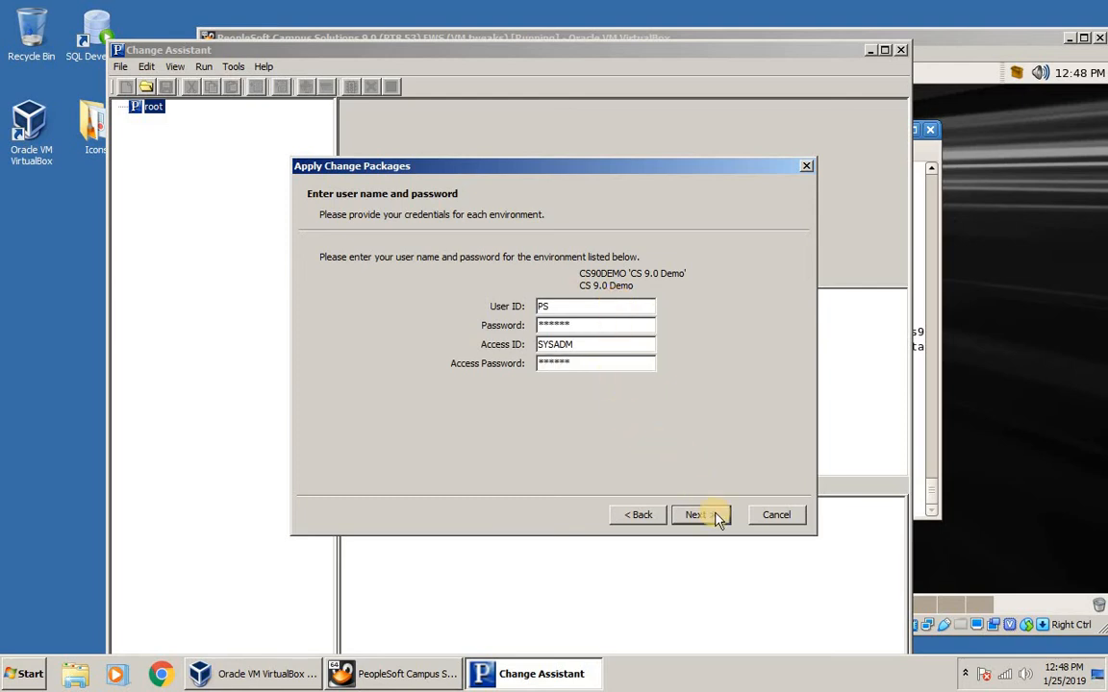
pyautogui.click(717, 517)
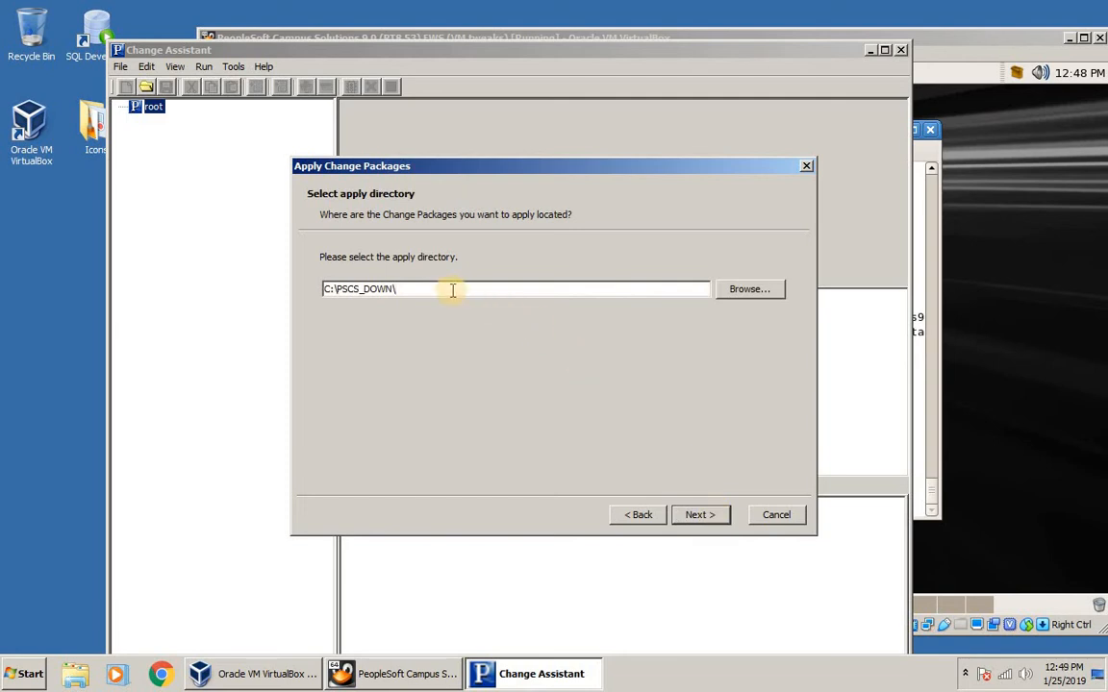
# - Inspect the change package archives in the C:\PSCS_DOWN folder and return to the apply directory page
pyautogui.click(75, 673)
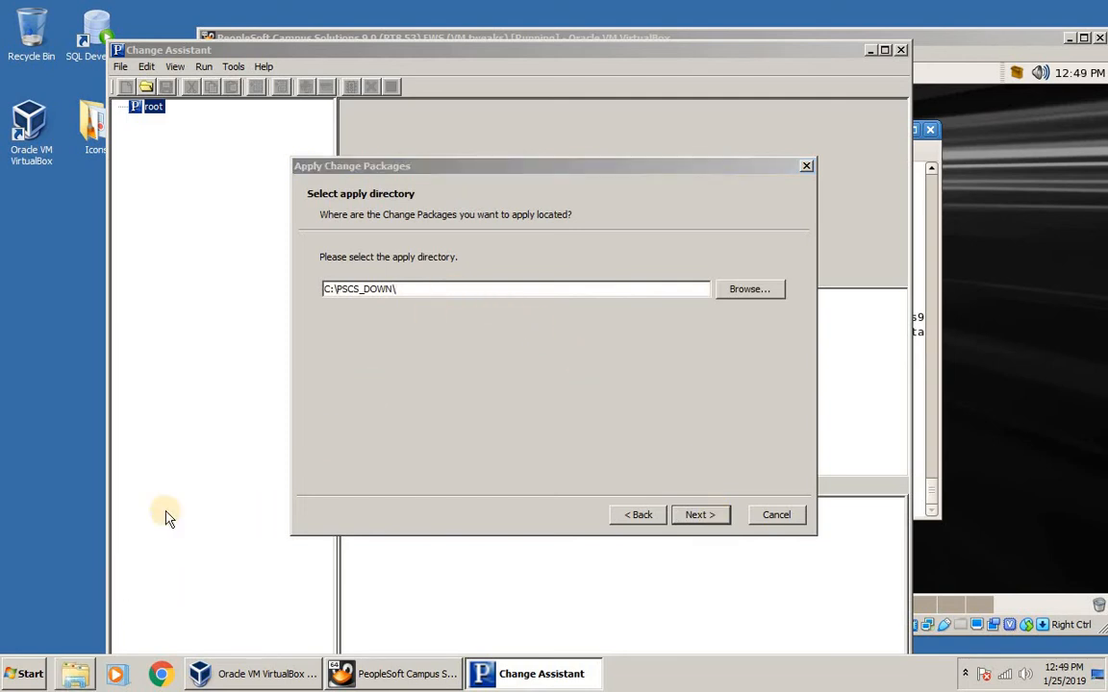
pyautogui.click(277, 463)
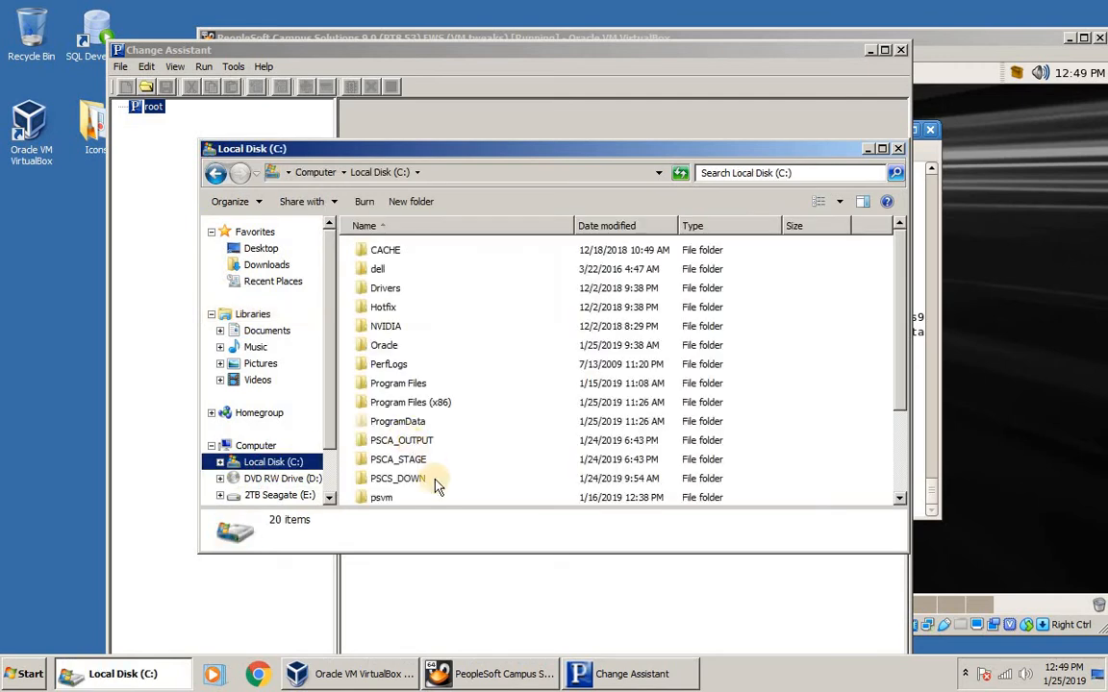
pyautogui.doubleClick(432, 479)
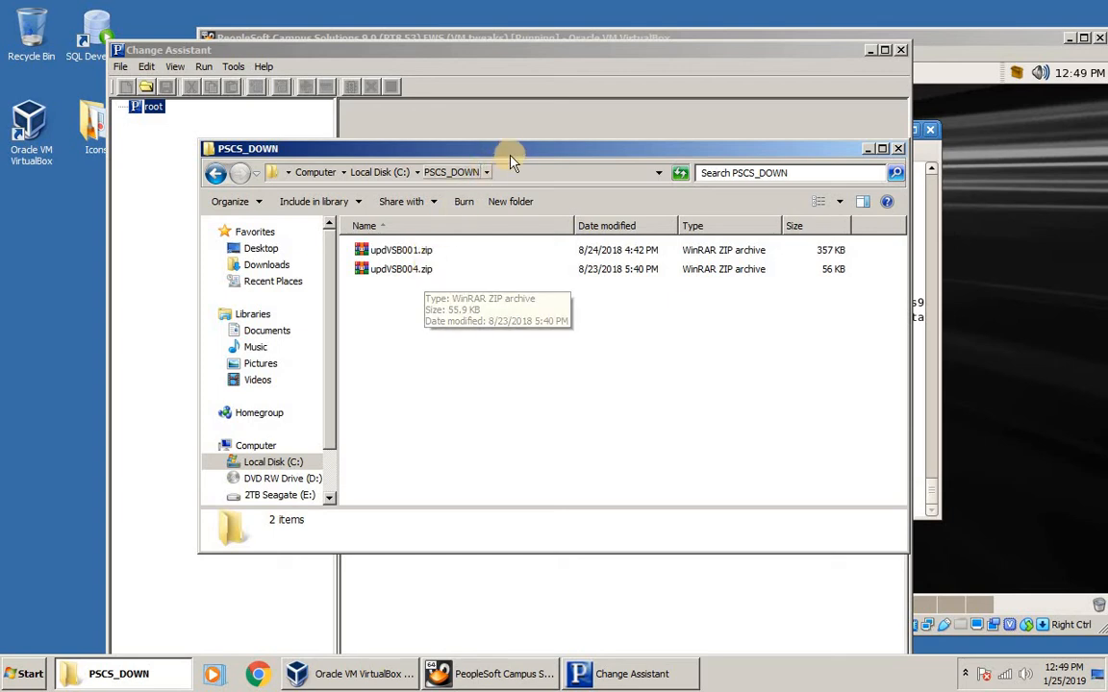
pyautogui.moveTo(424, 179); pyautogui.dragTo(376, 192)
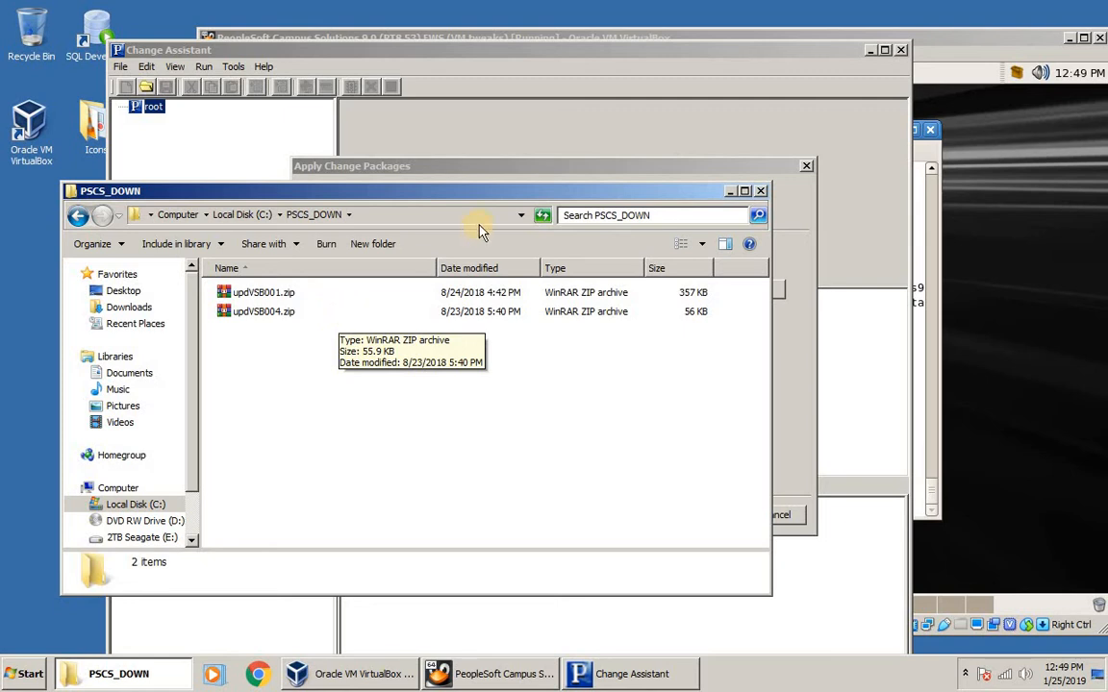
pyautogui.click(525, 169)
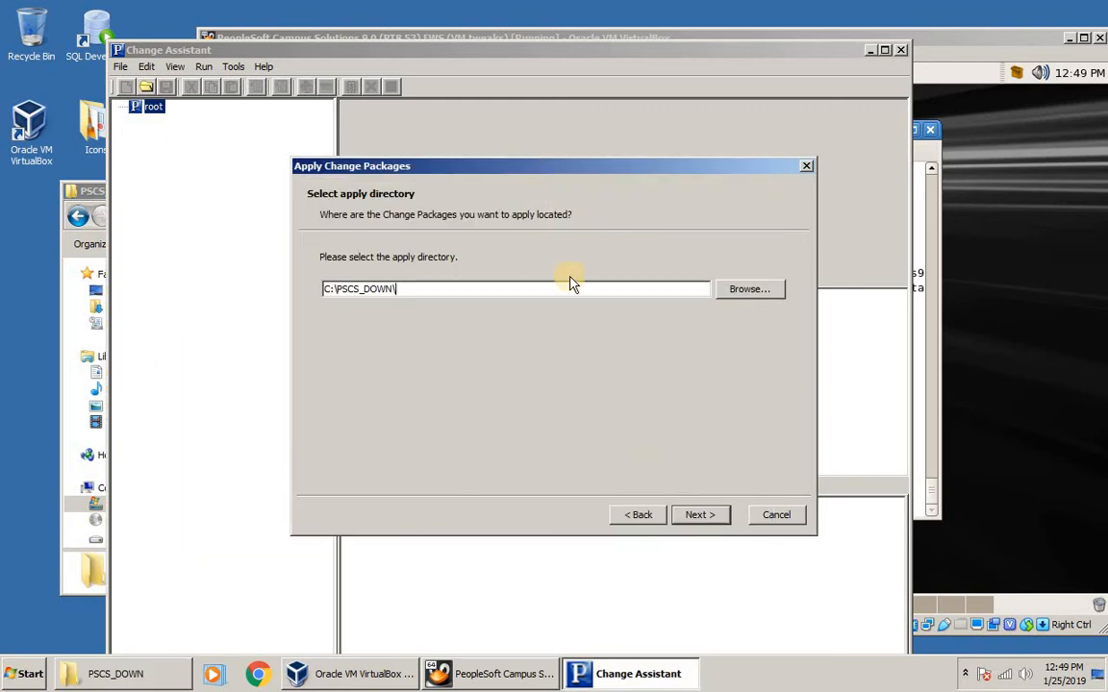
# - Select only change package UPDVSB001 from C:\PSCS_DOWN\ and confirm applying it with database build scripts executed automatically
pyautogui.click(700, 516)
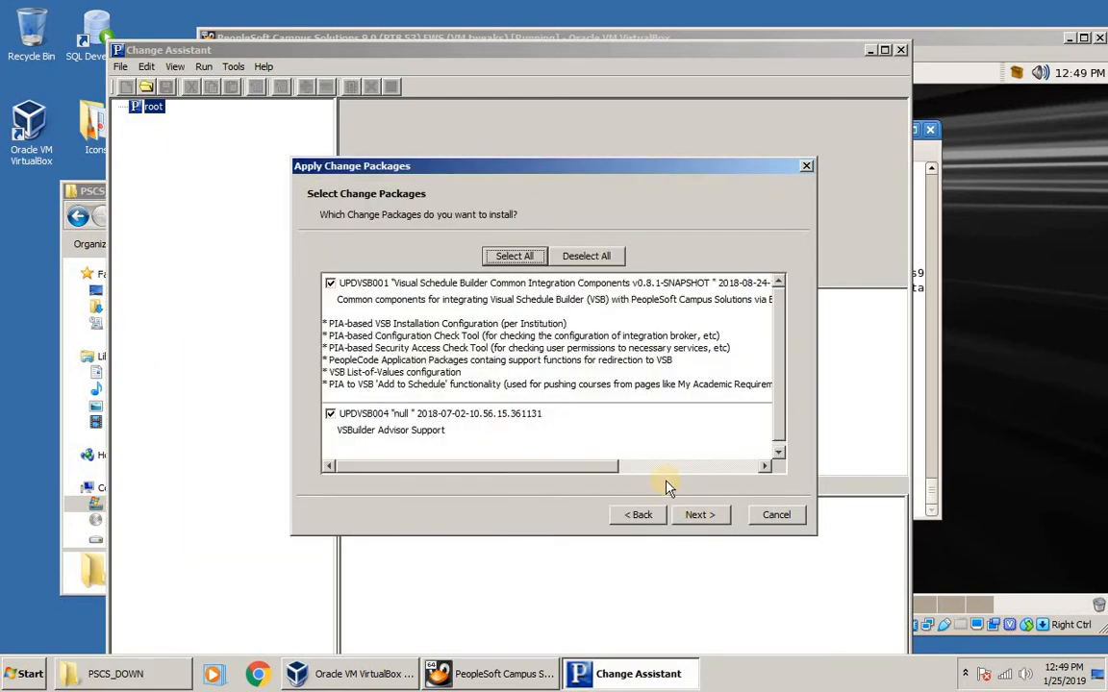
pyautogui.click(332, 417)
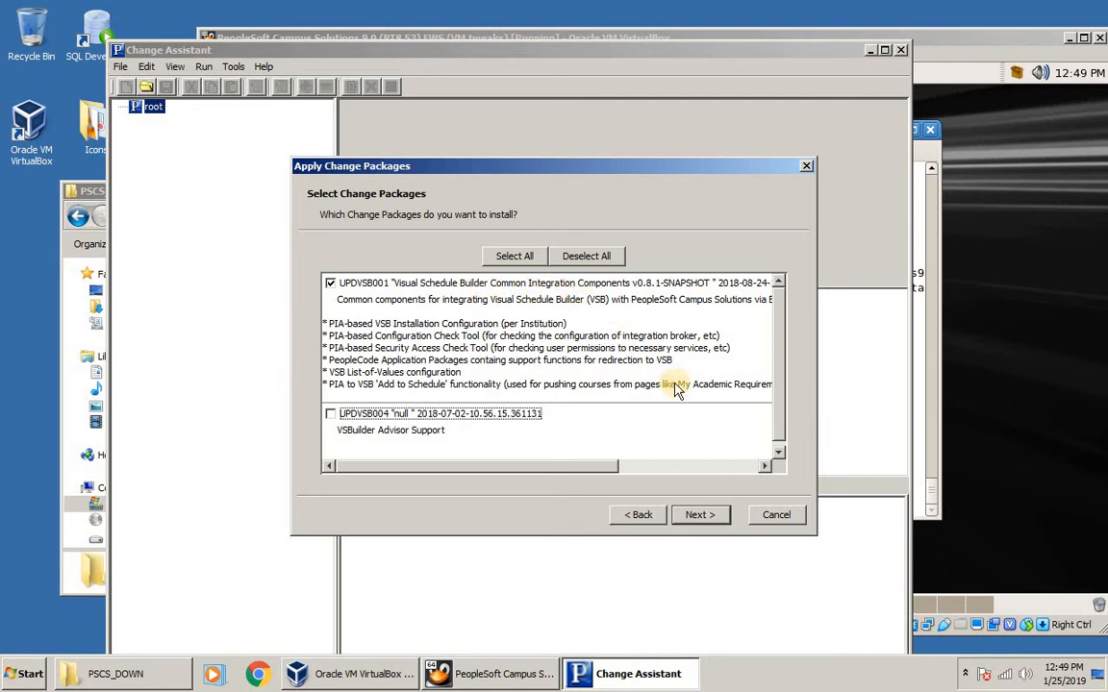
pyautogui.click(696, 515)
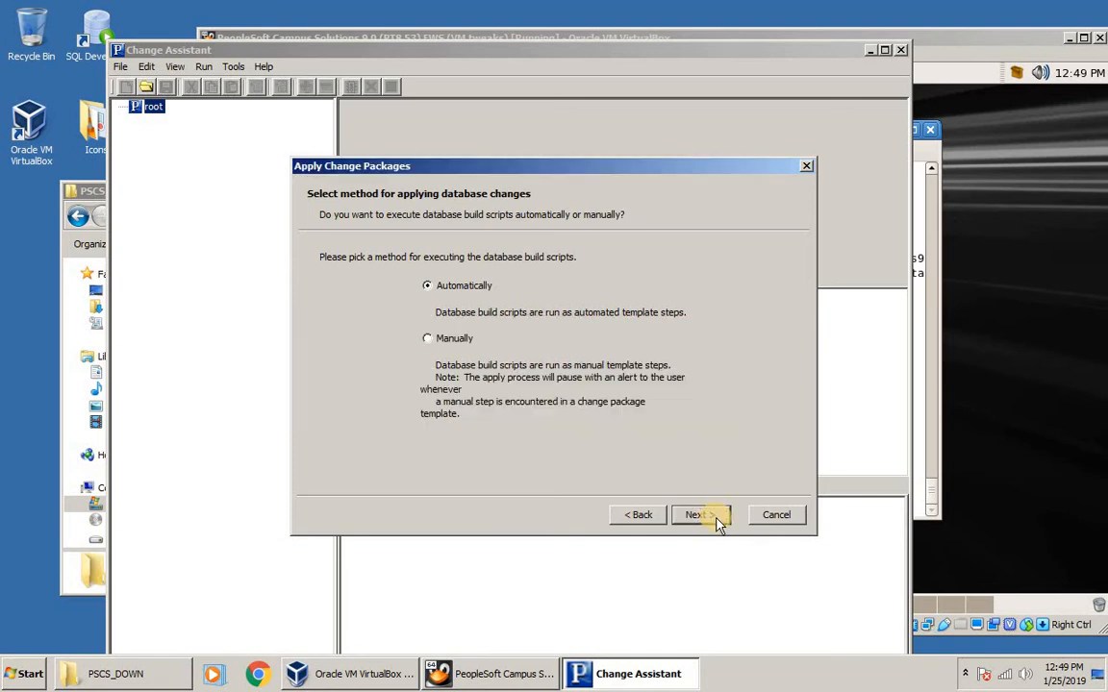
pyautogui.click(716, 519)
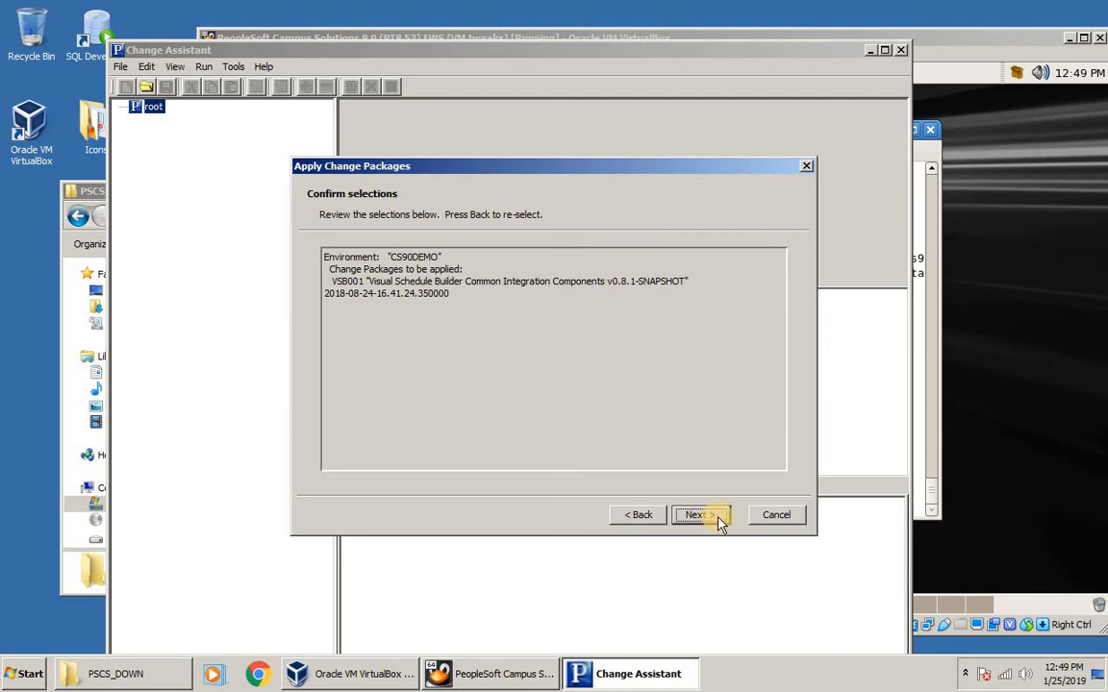
pyautogui.click(700, 516)
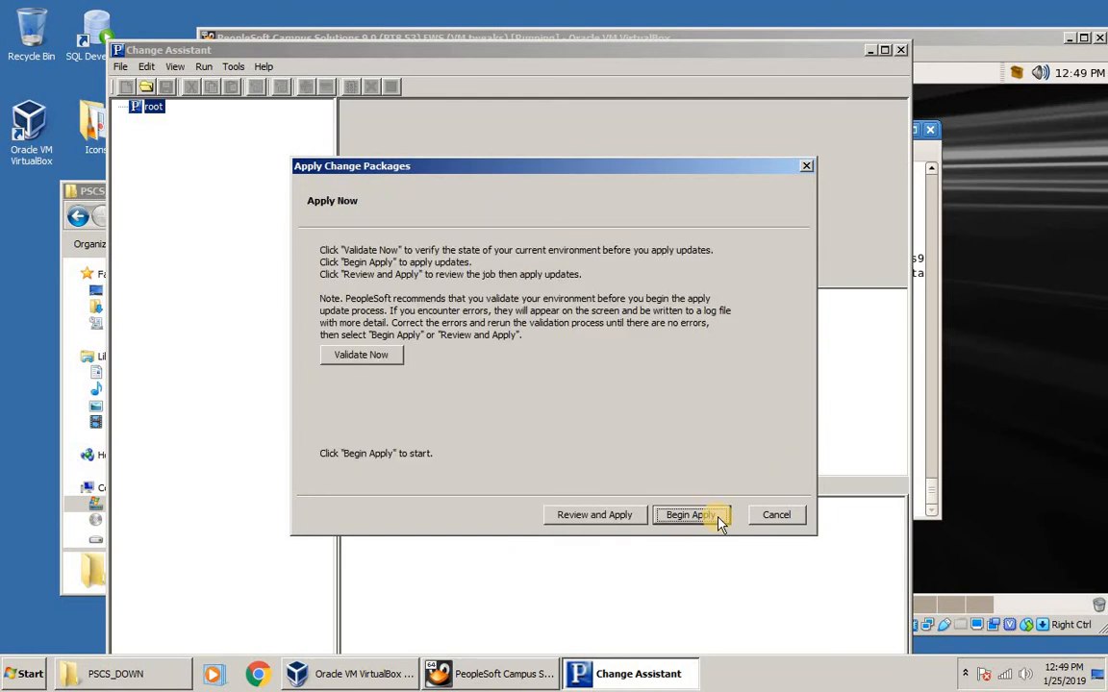
# - Validate the target environment's settings and begin applying the change package
pyautogui.click(395, 357)
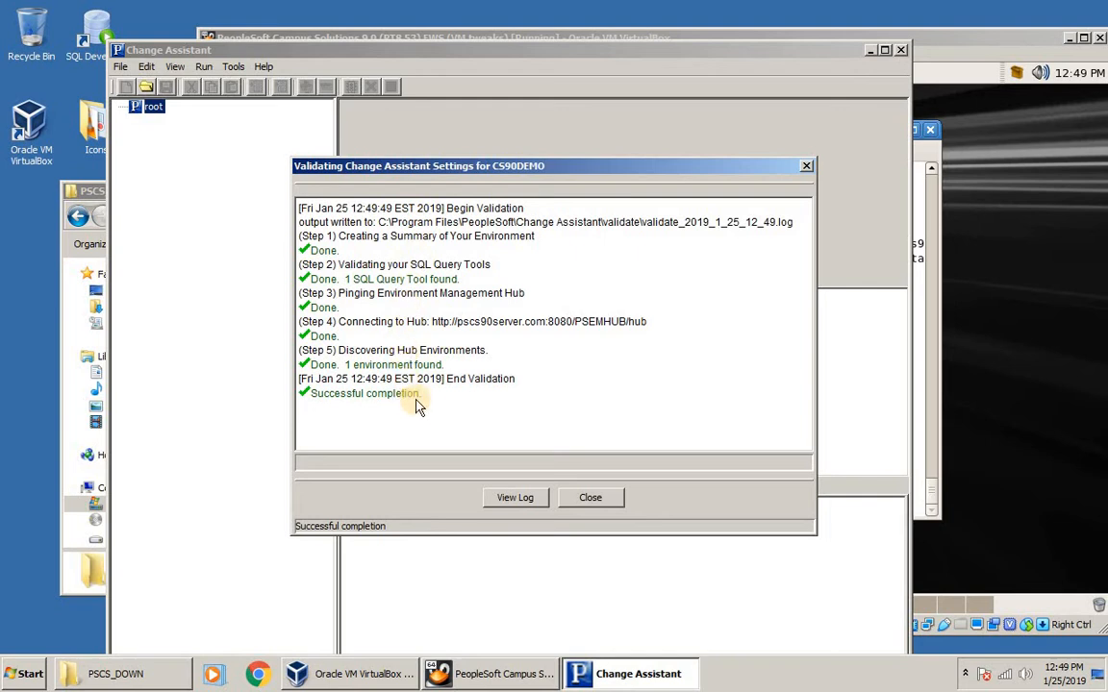
pyautogui.click(598, 499)
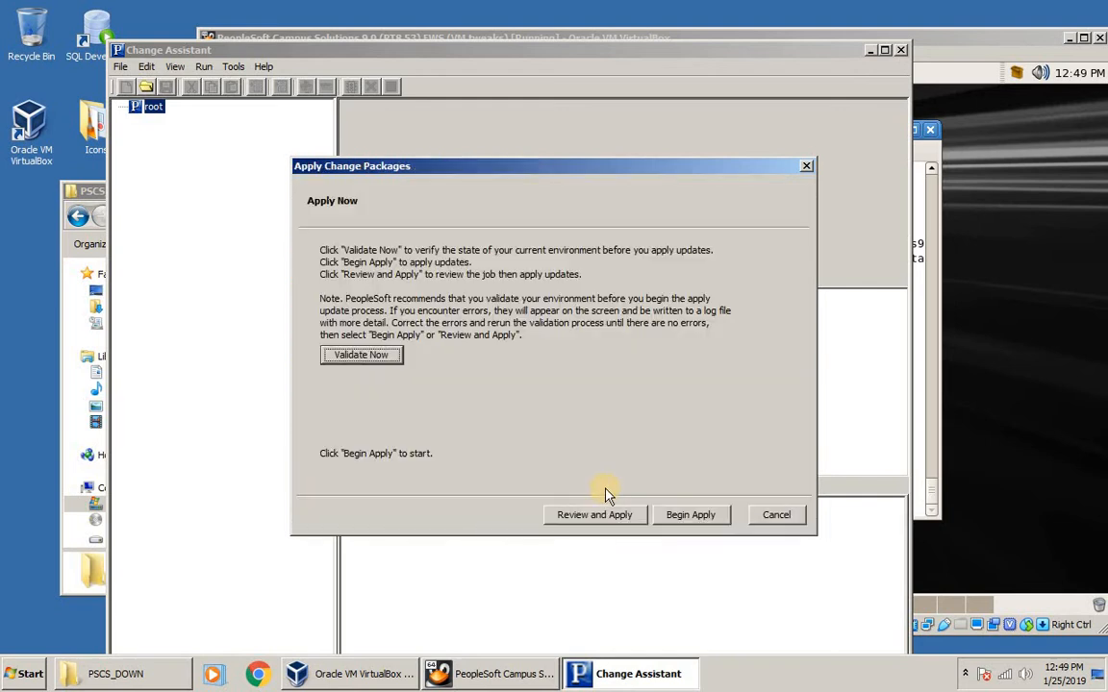
pyautogui.click(702, 520)
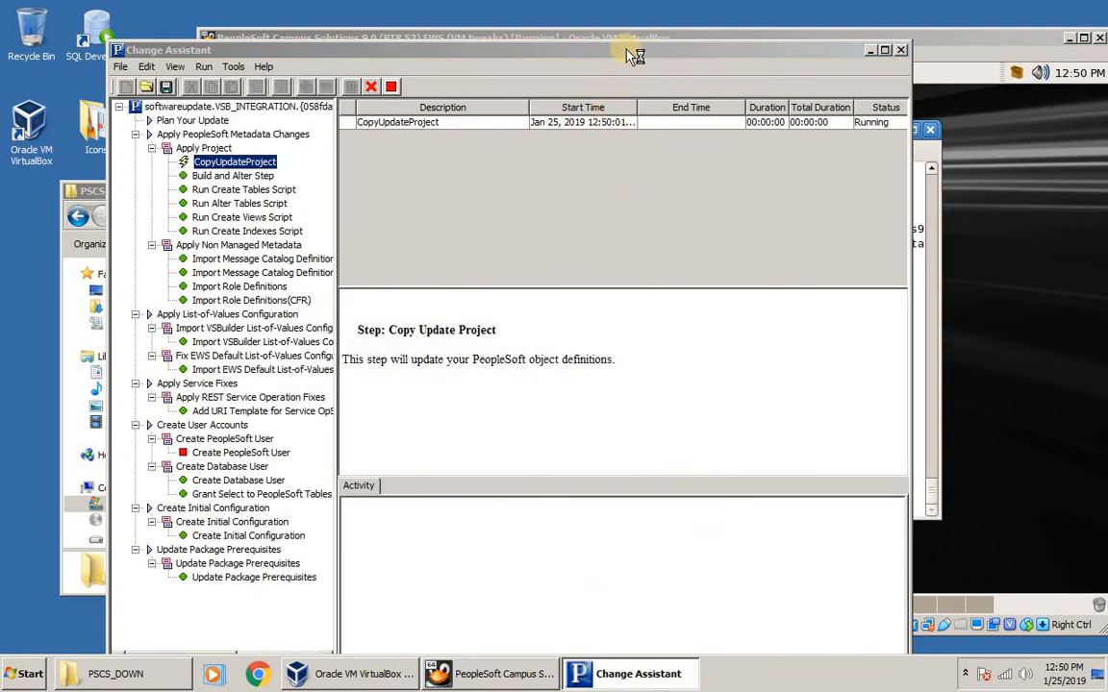
pyautogui.moveTo(654, 49); pyautogui.dragTo(661, 11)
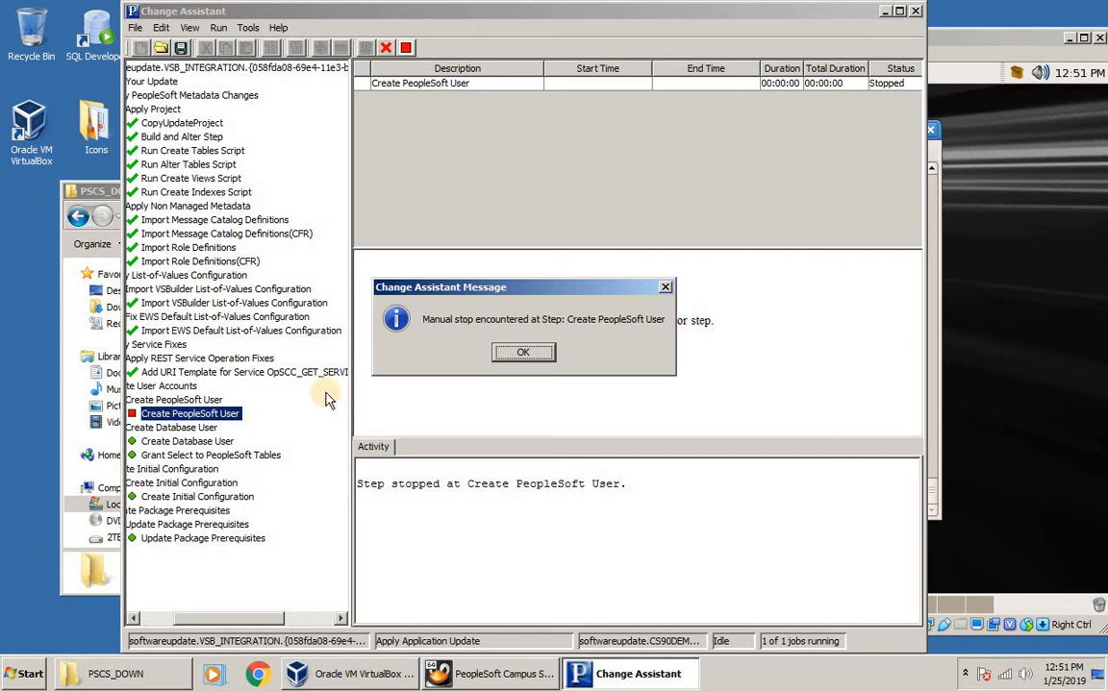
# - Acknowledge the manual stop message and mark the Create PeopleSoft User step as complete
pyautogui.click(511, 354)
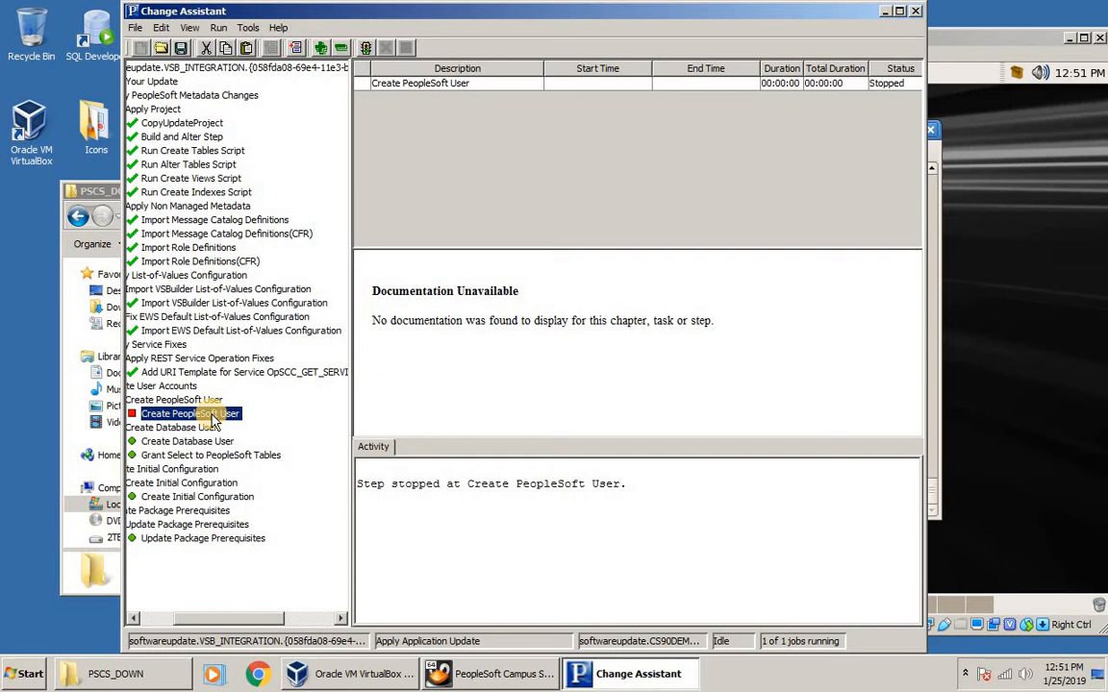
pyautogui.rightClick(213, 420)
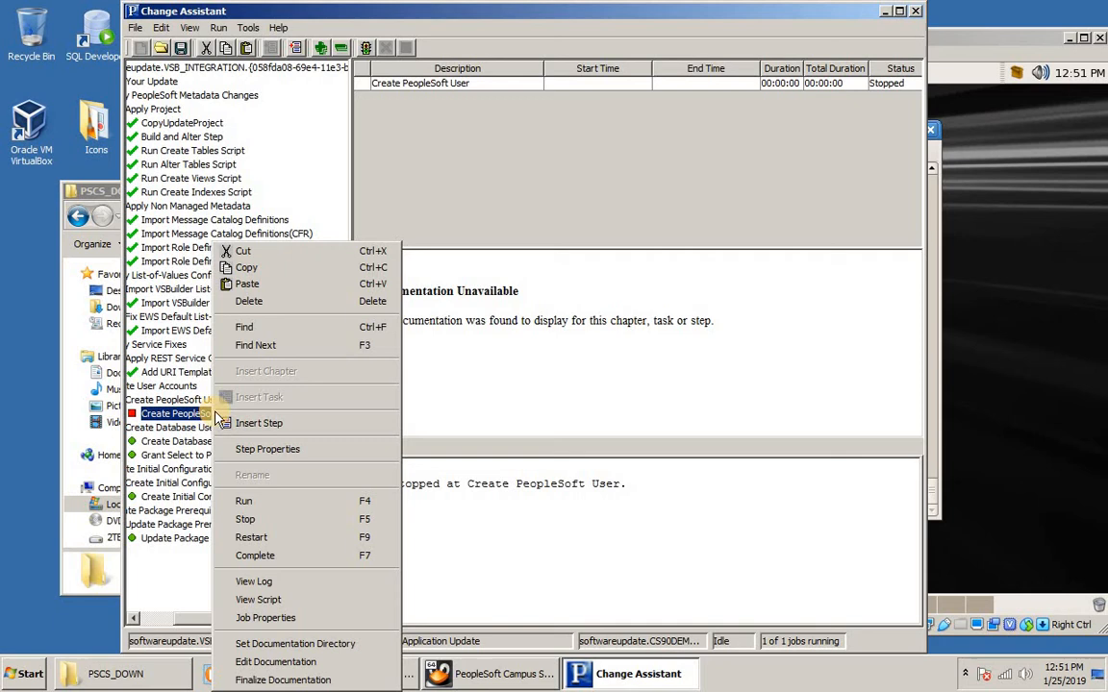
pyautogui.click(304, 561)
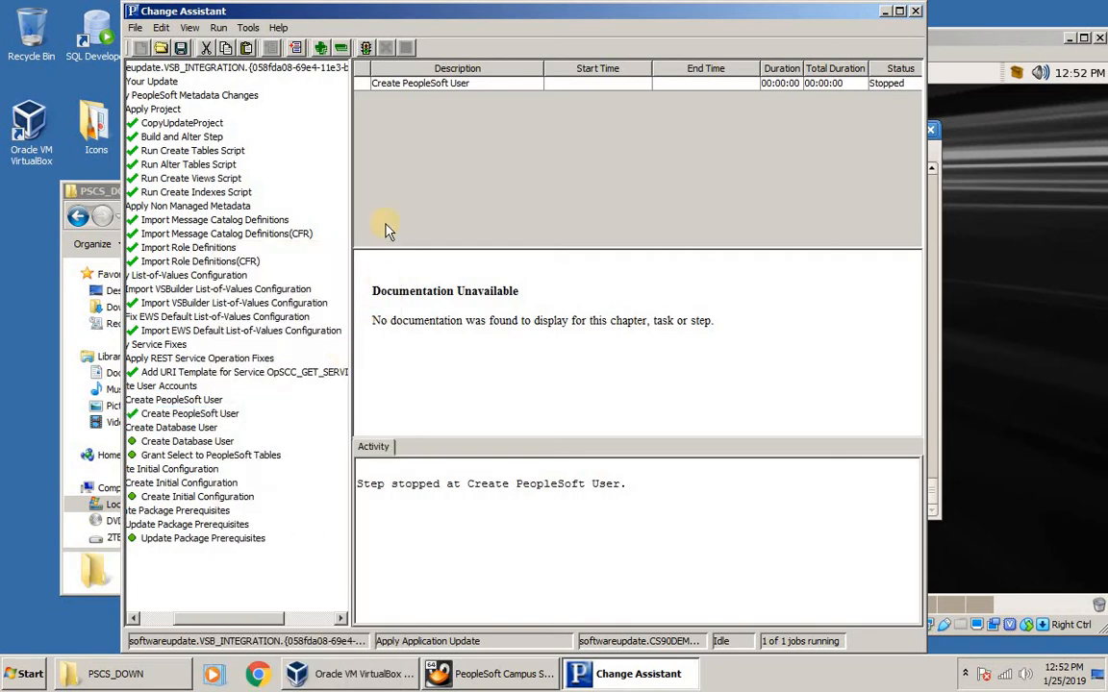
# - Widen the job step tree, resume the existing CS90DEMO job set to run the remaining steps, and acknowledge the completion message
pyautogui.moveTo(352, 310); pyautogui.dragTo(439, 342)
pyautogui.click(193, 620)
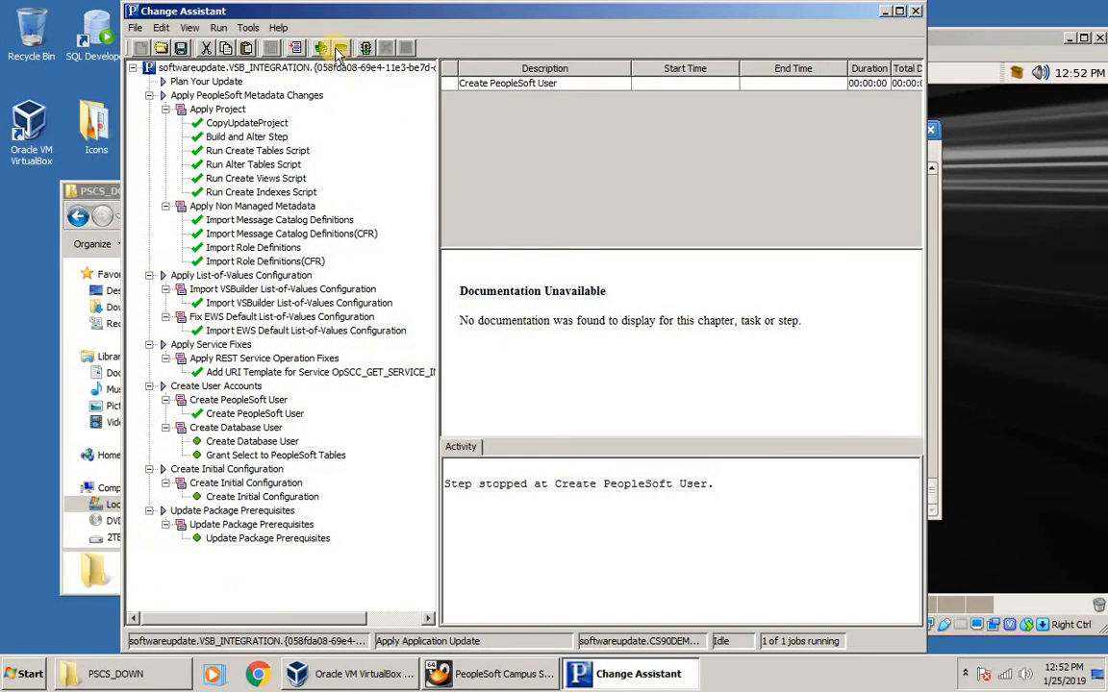
pyautogui.click(373, 53)
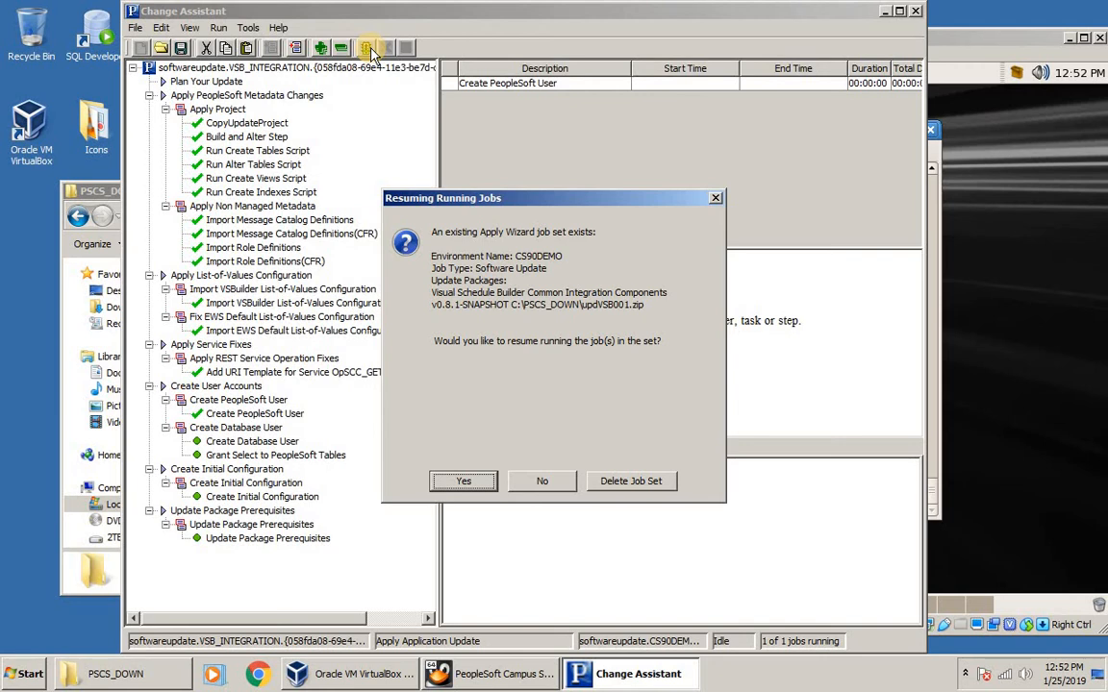
pyautogui.click(466, 482)
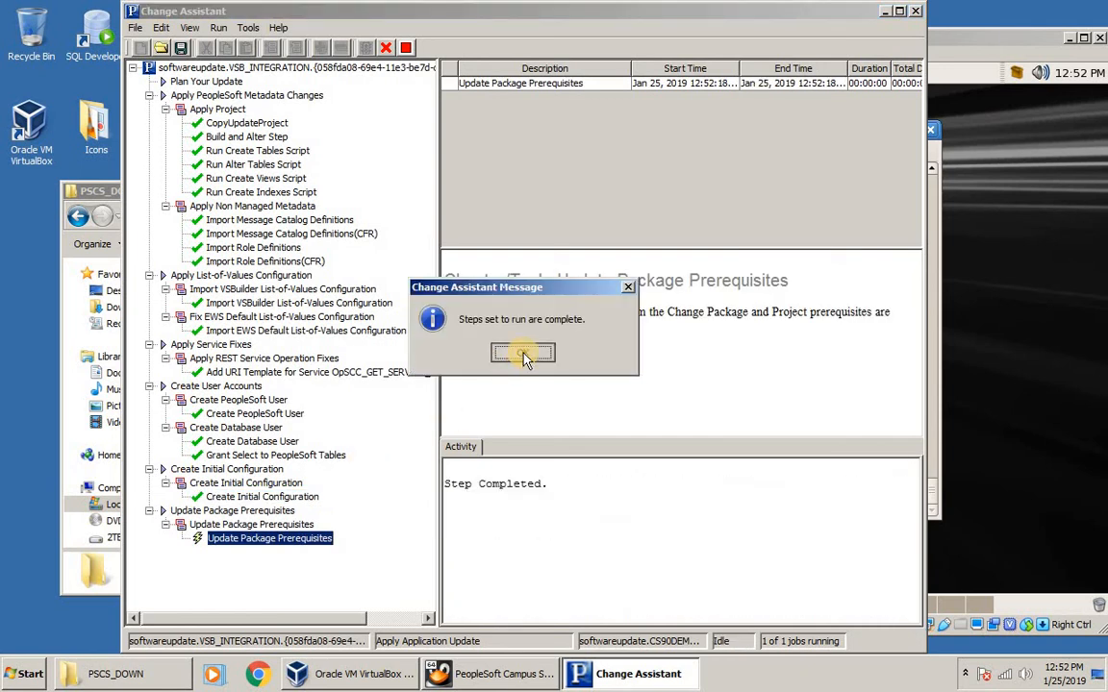
pyautogui.click(523, 355)
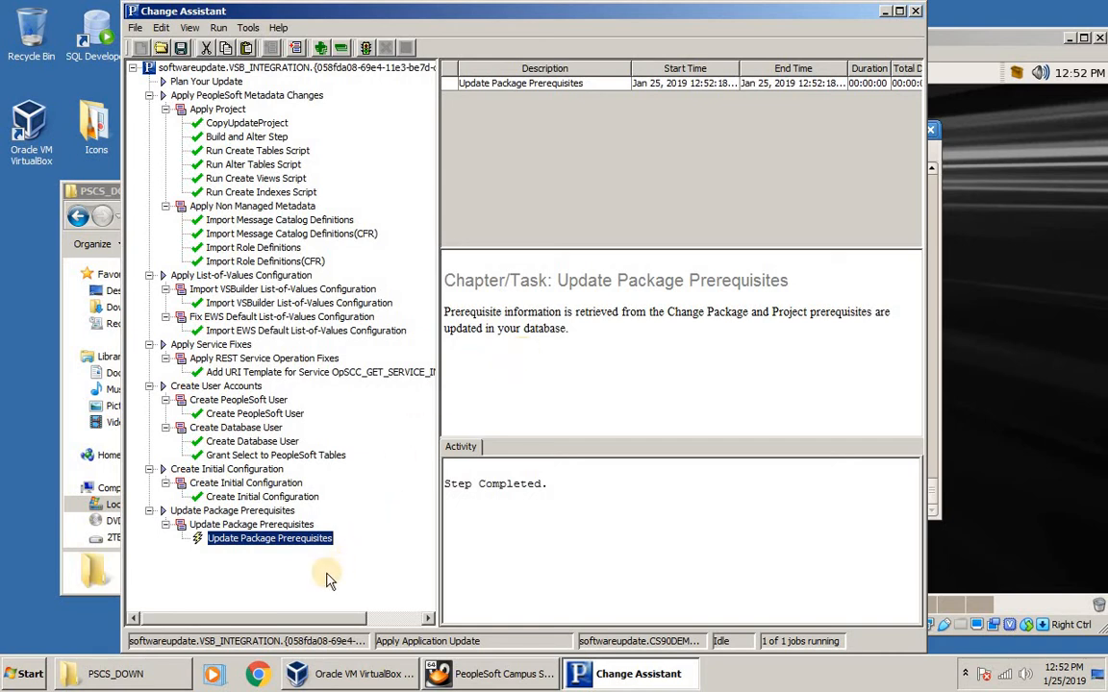
# - Switch to Chrome, open the PeopleSoft logon page at pscs90server.com:8080, and sign in as PS with the account password
pyautogui.click(258, 674)
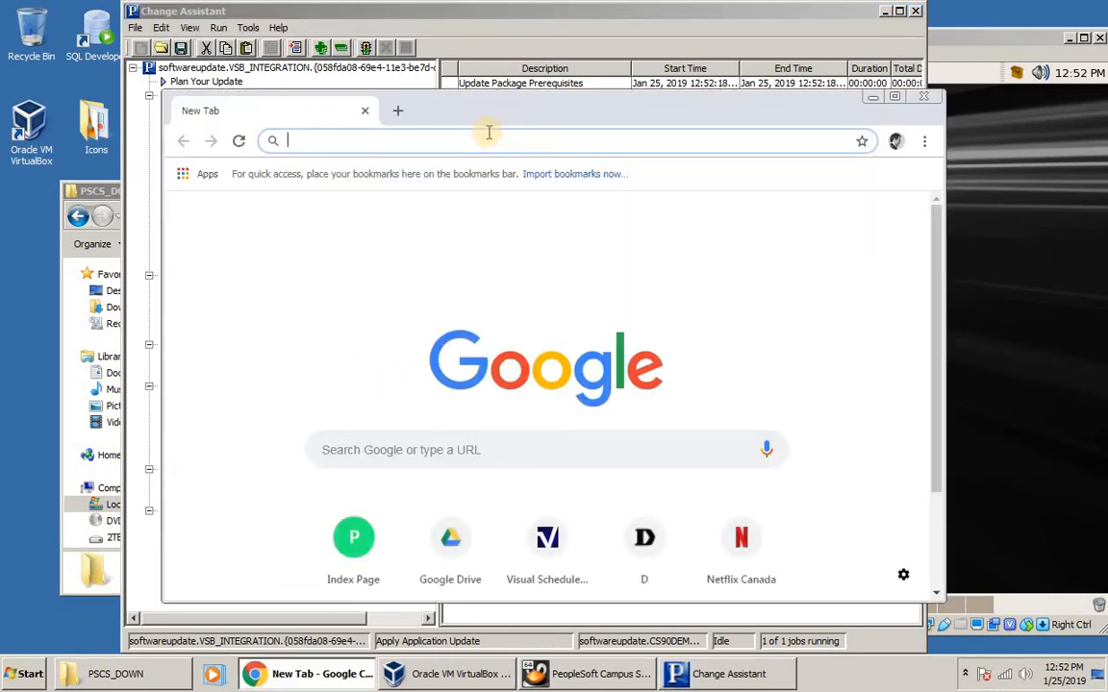
pyautogui.write('ps')
pyautogui.press('Return')
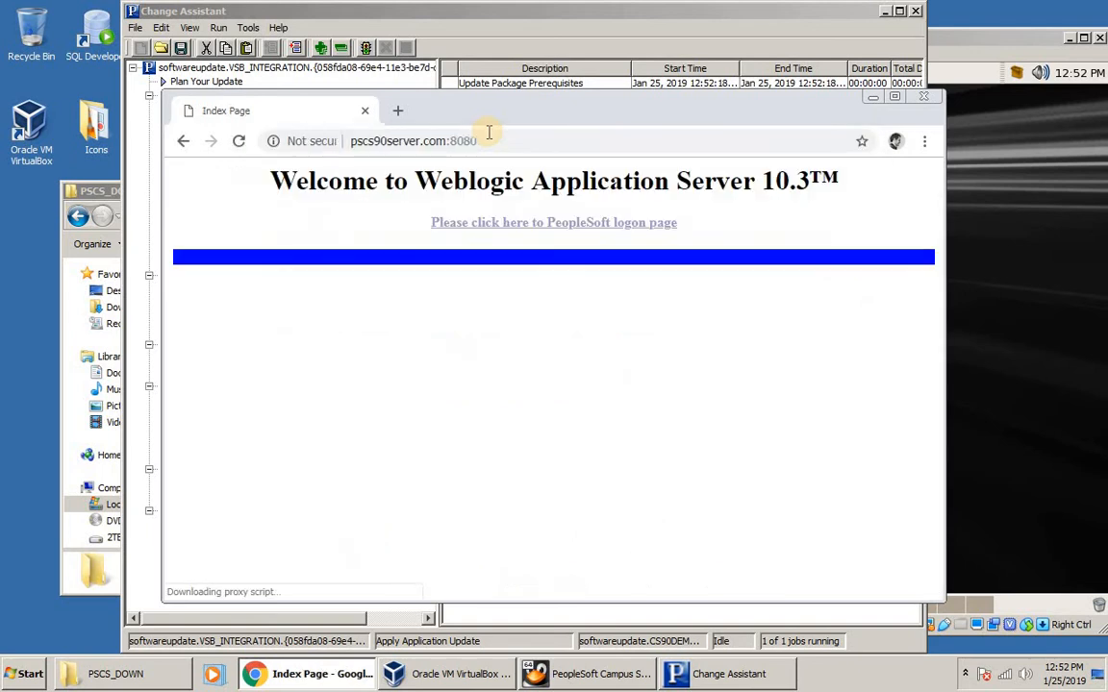
pyautogui.click(524, 233)
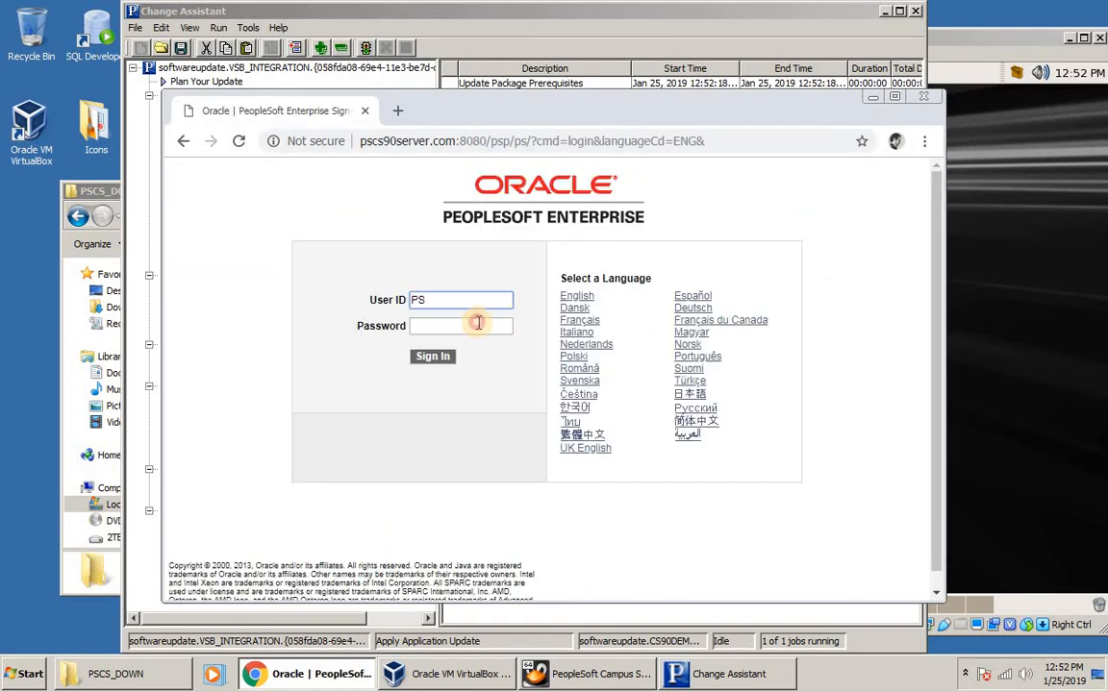
pyautogui.click(477, 325)
pyautogui.write('••••••')
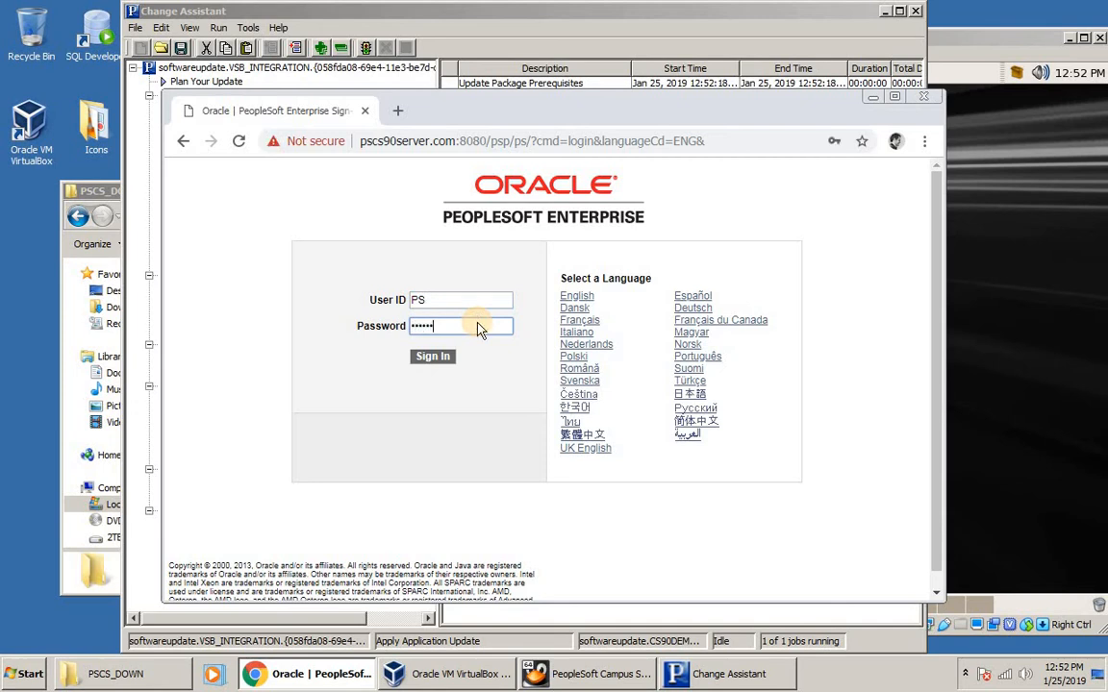
pyautogui.press('Return')
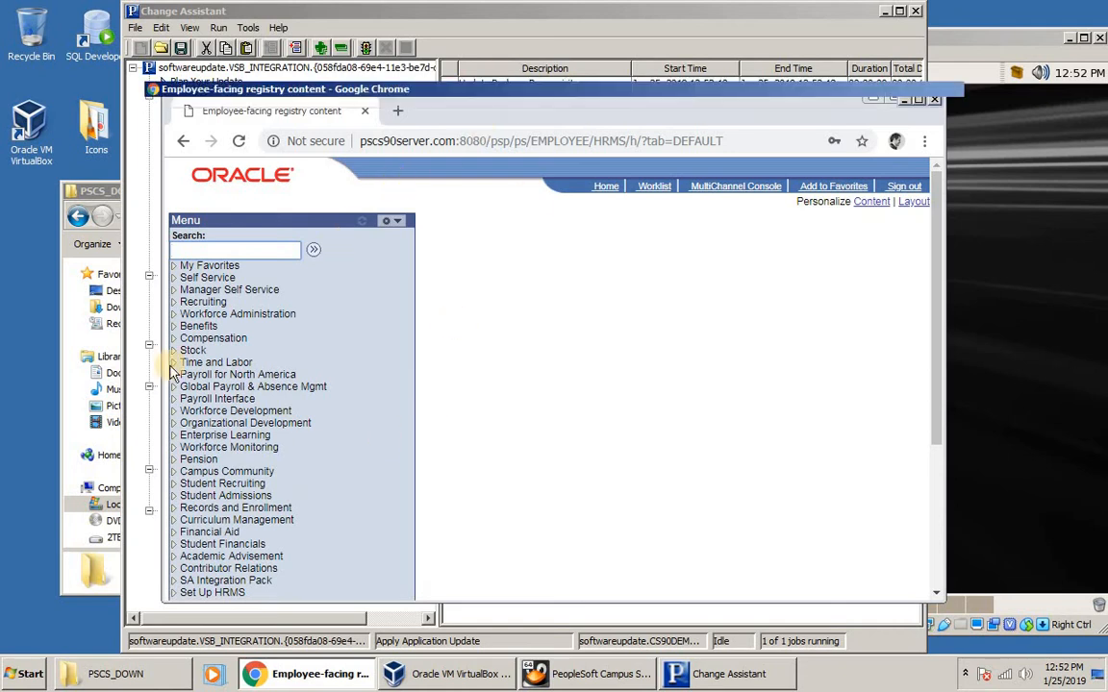
# - Maximize the browser window and try to open Visual Schedule Builder's Integration Configuration within the Set Up SACR system administration integrations
pyautogui.doubleClick(516, 108)
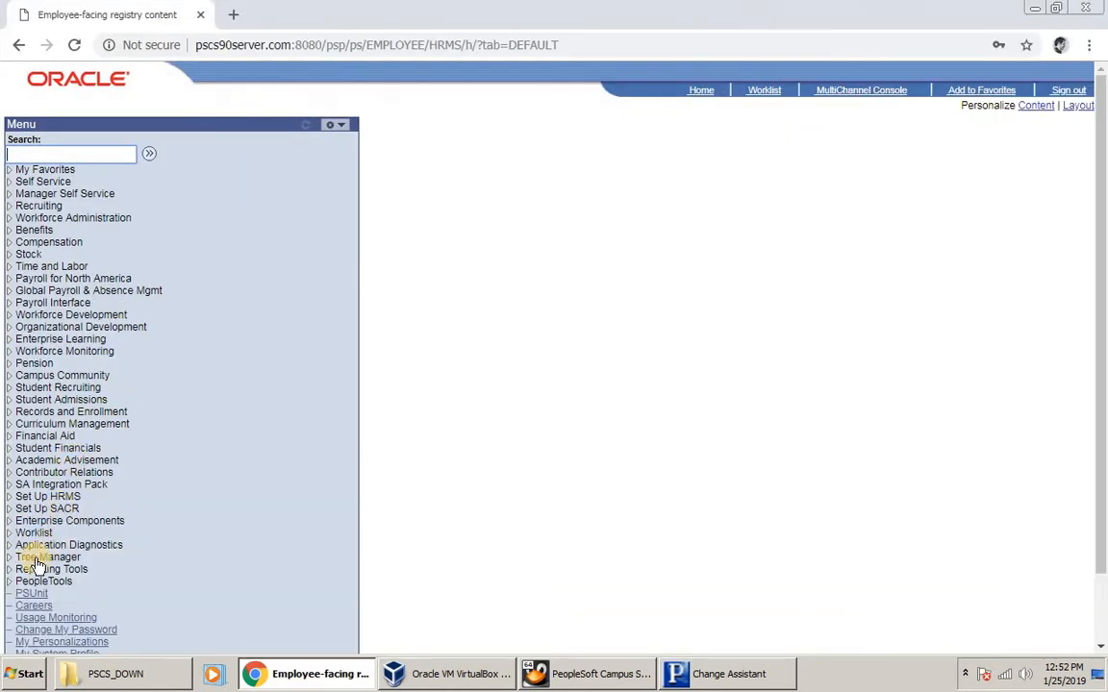
pyautogui.click(17, 509)
pyautogui.click(23, 585)
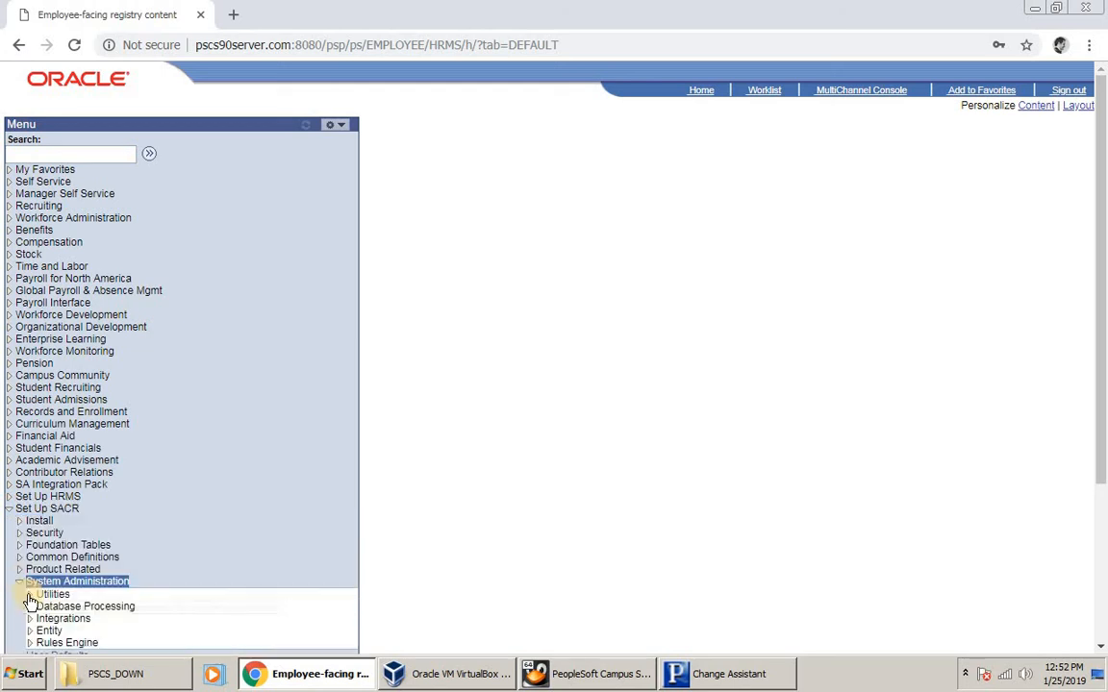
pyautogui.click(30, 619)
pyautogui.scroll(-3, 125, 575)
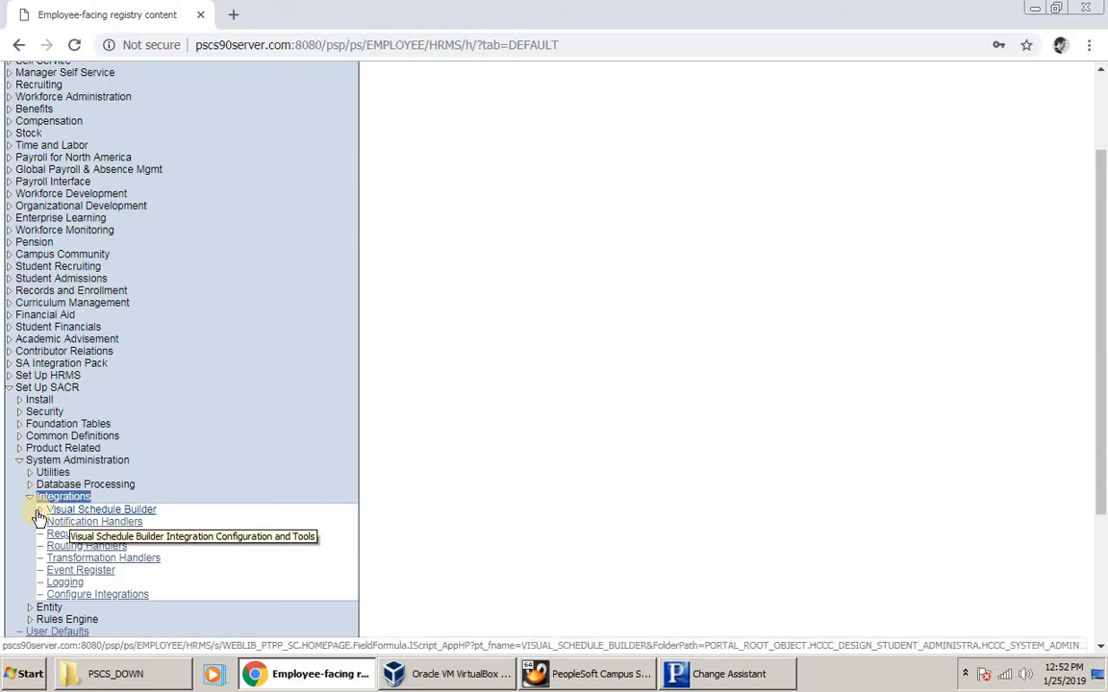
pyautogui.click(77, 511)
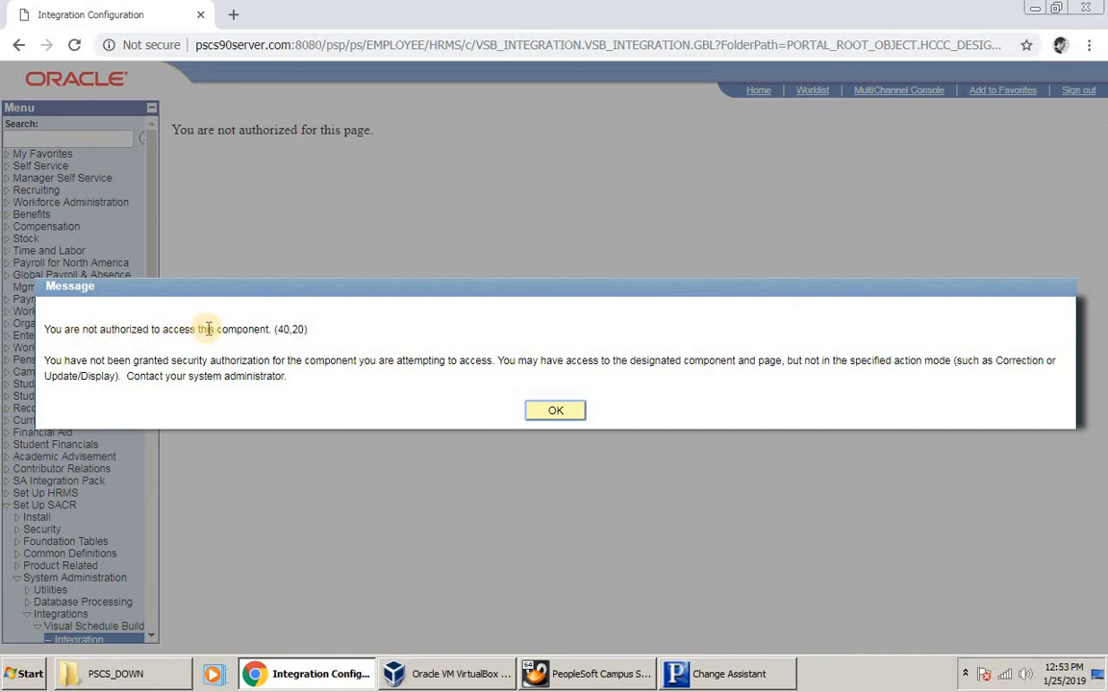
pyautogui.click(555, 414)
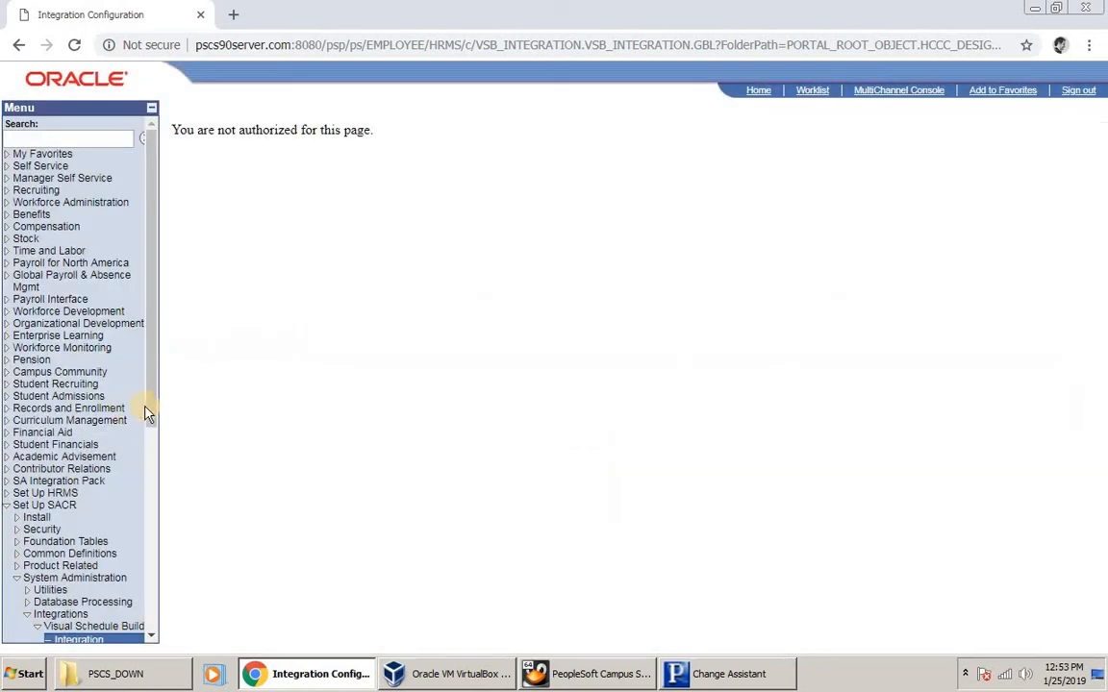
# - Open the PeopleTools security user profile for user ID PS
pyautogui.moveTo(154, 426); pyautogui.dragTo(156, 632)
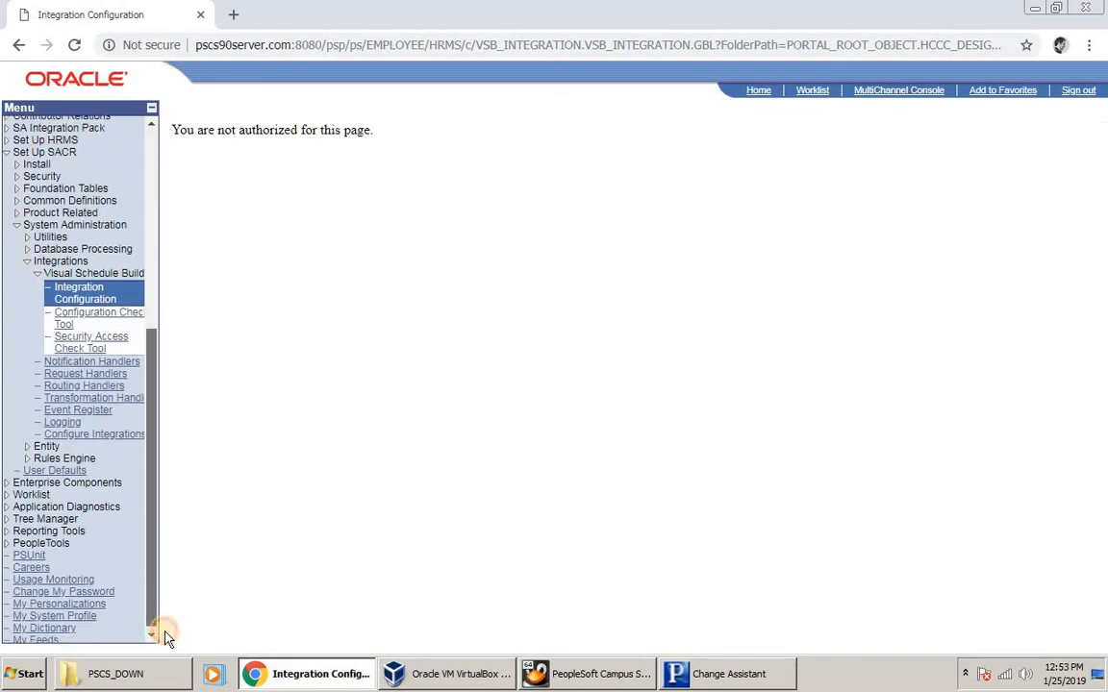
pyautogui.click(8, 543)
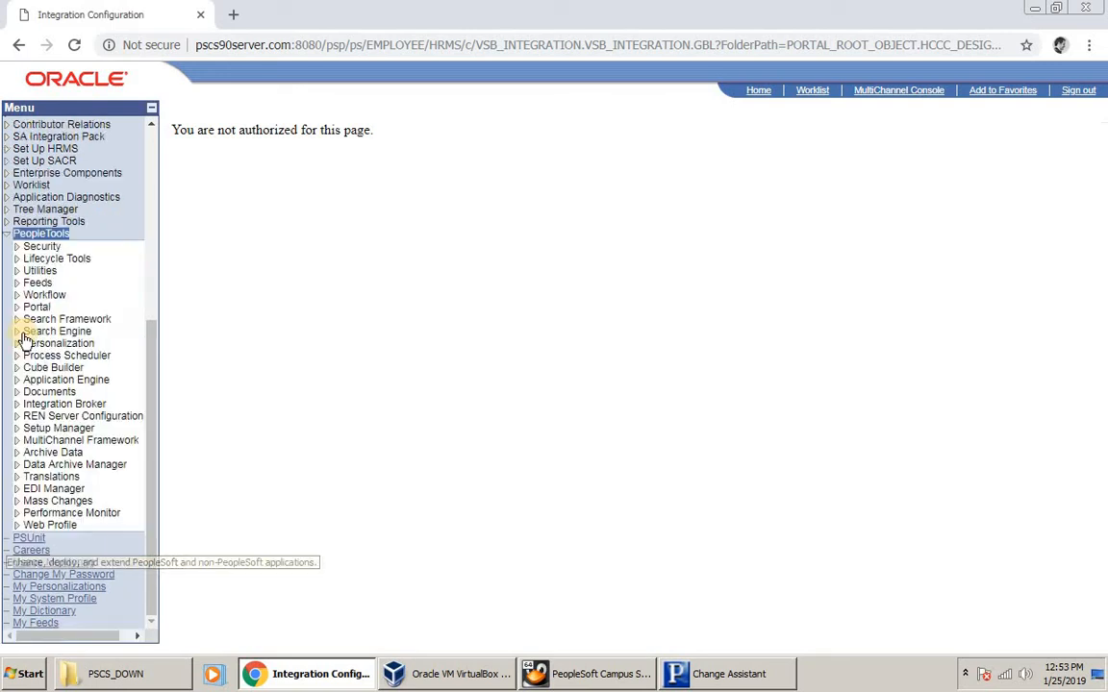
pyautogui.click(40, 246)
pyautogui.click(74, 260)
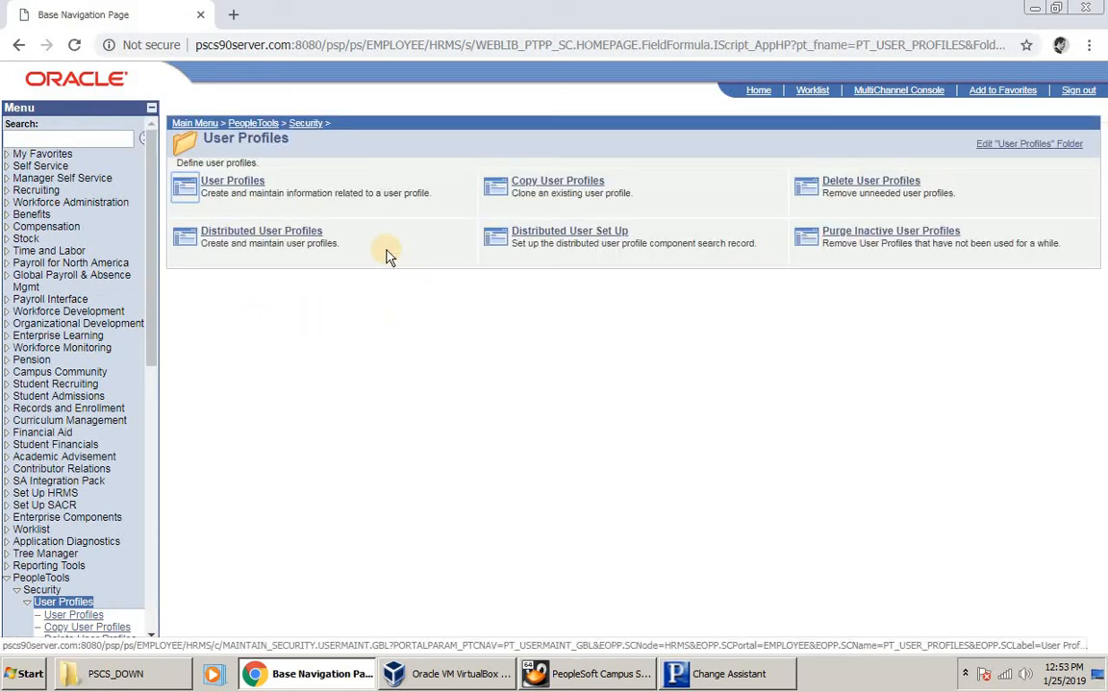
pyautogui.click(73, 615)
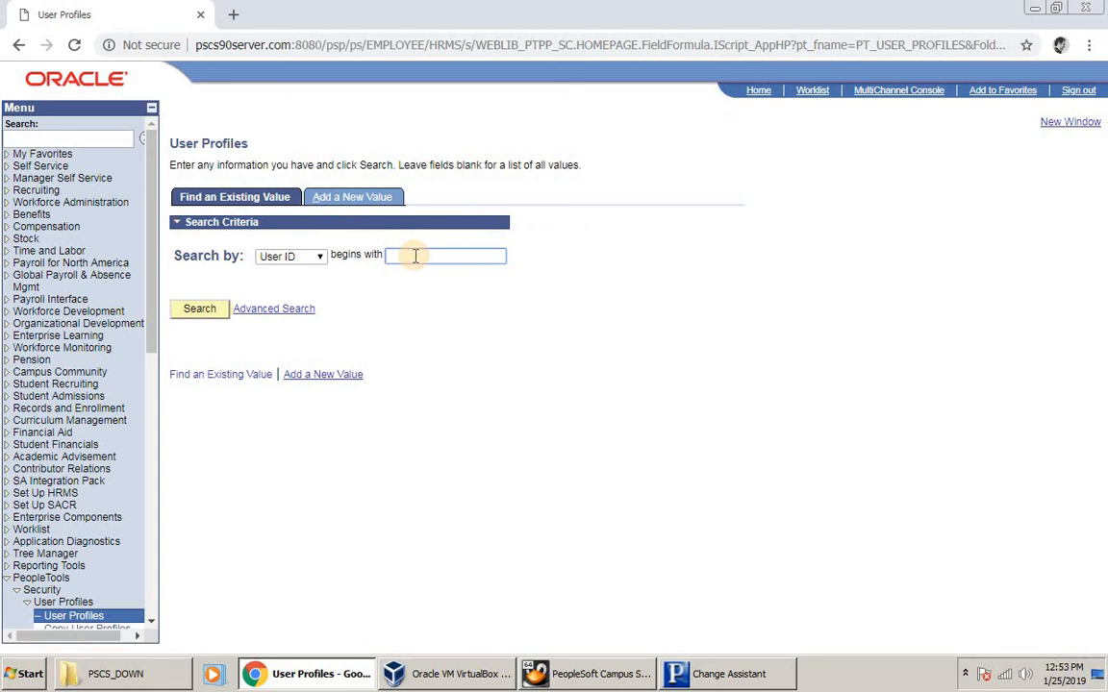
pyautogui.write('PS')
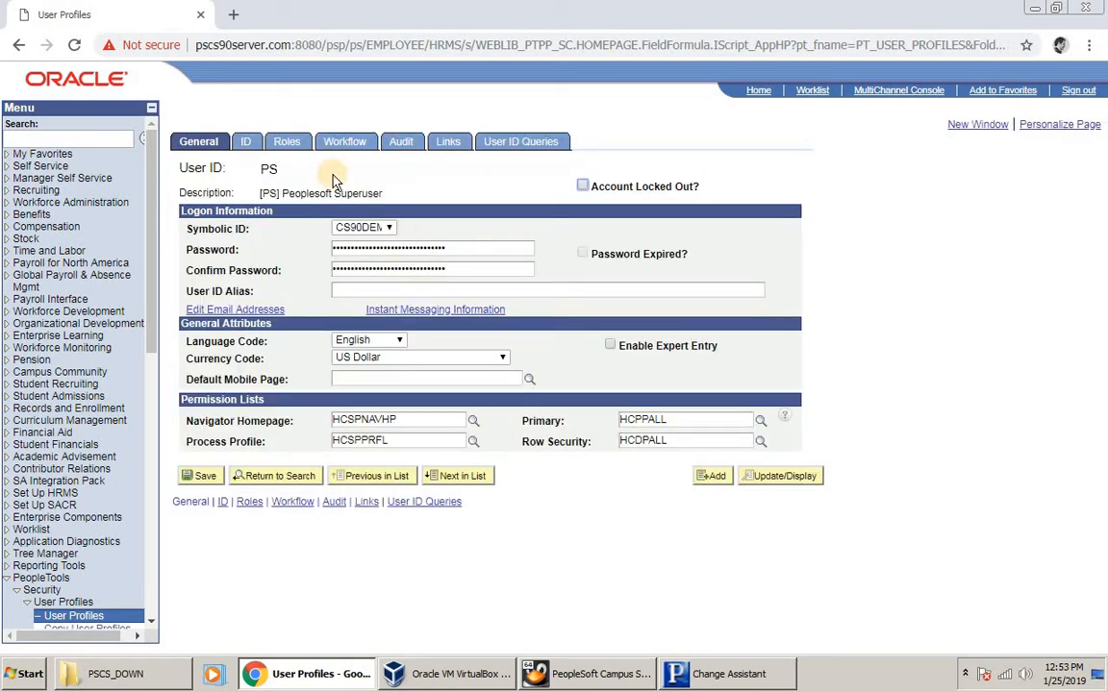
# - Add the VSBuilder Configuration role at the end of the PS user's role list and save the profile
pyautogui.click(296, 141)
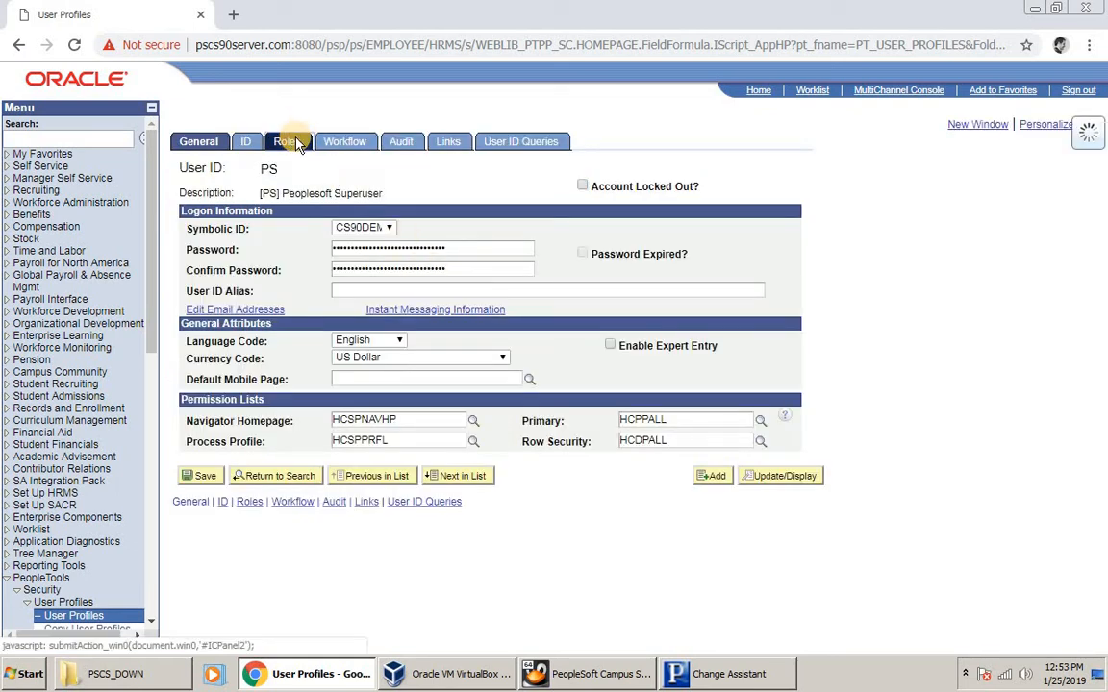
pyautogui.click(842, 222)
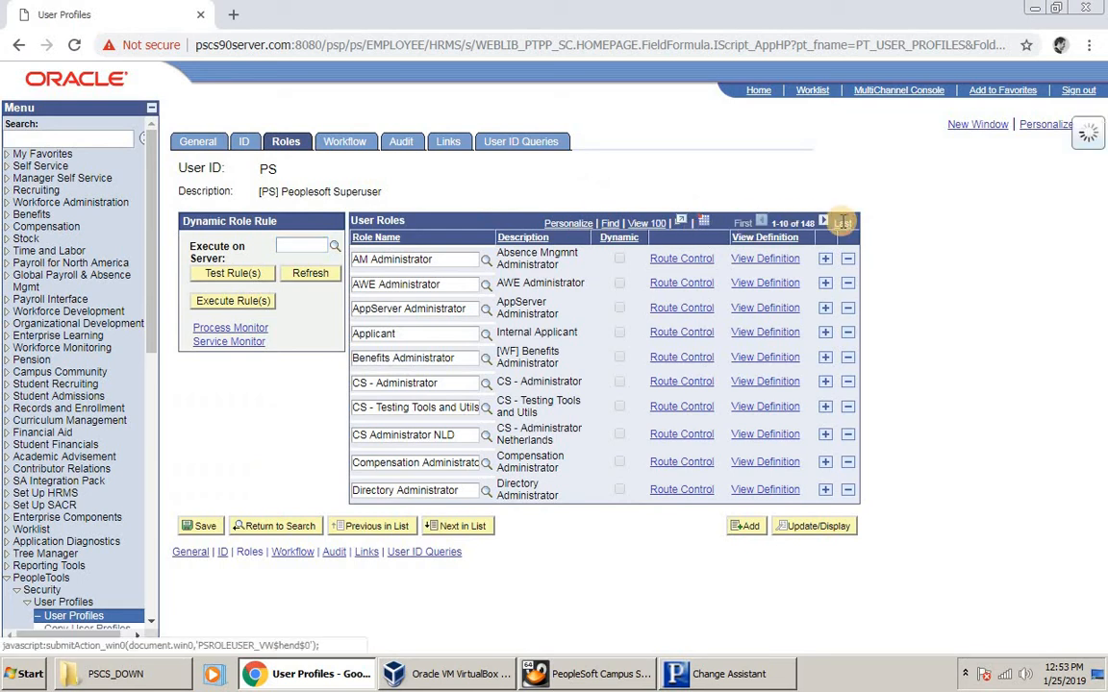
pyautogui.click(825, 500)
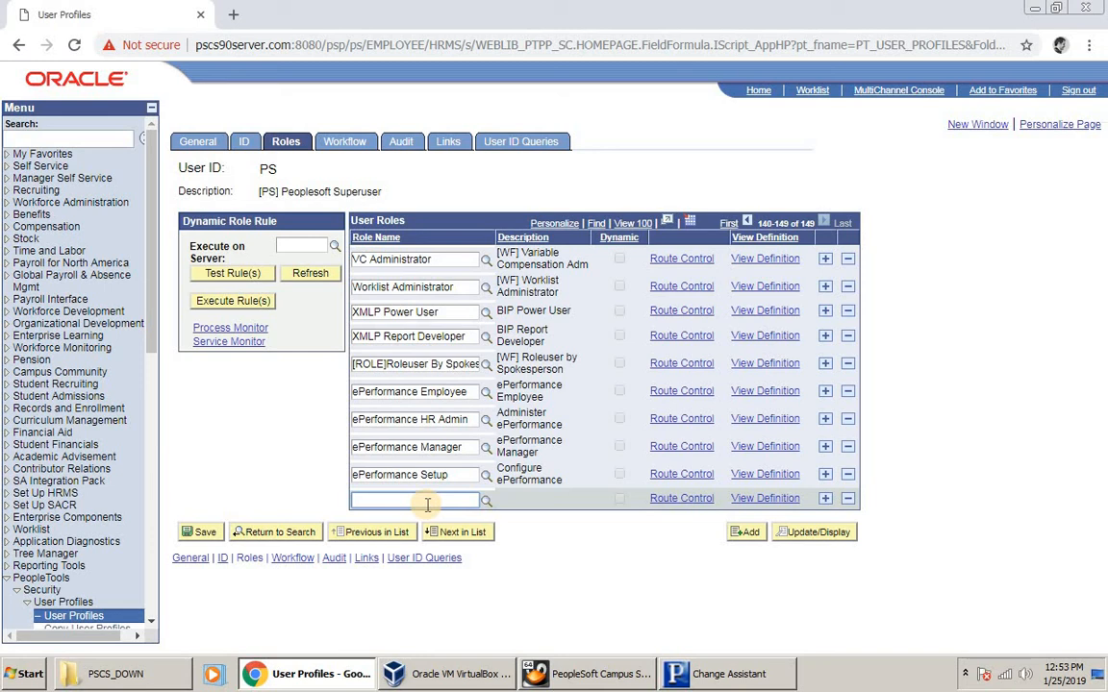
pyautogui.write('VSBU')
pyautogui.press('BackSpace')
pyautogui.click(485, 500)
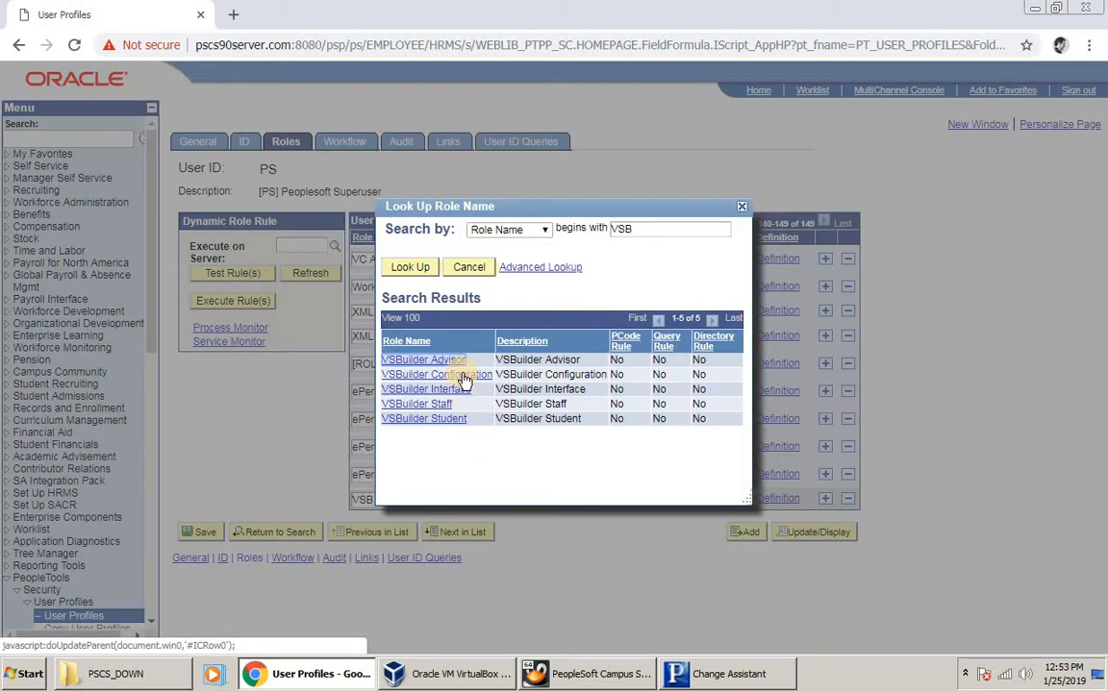
pyautogui.click(452, 374)
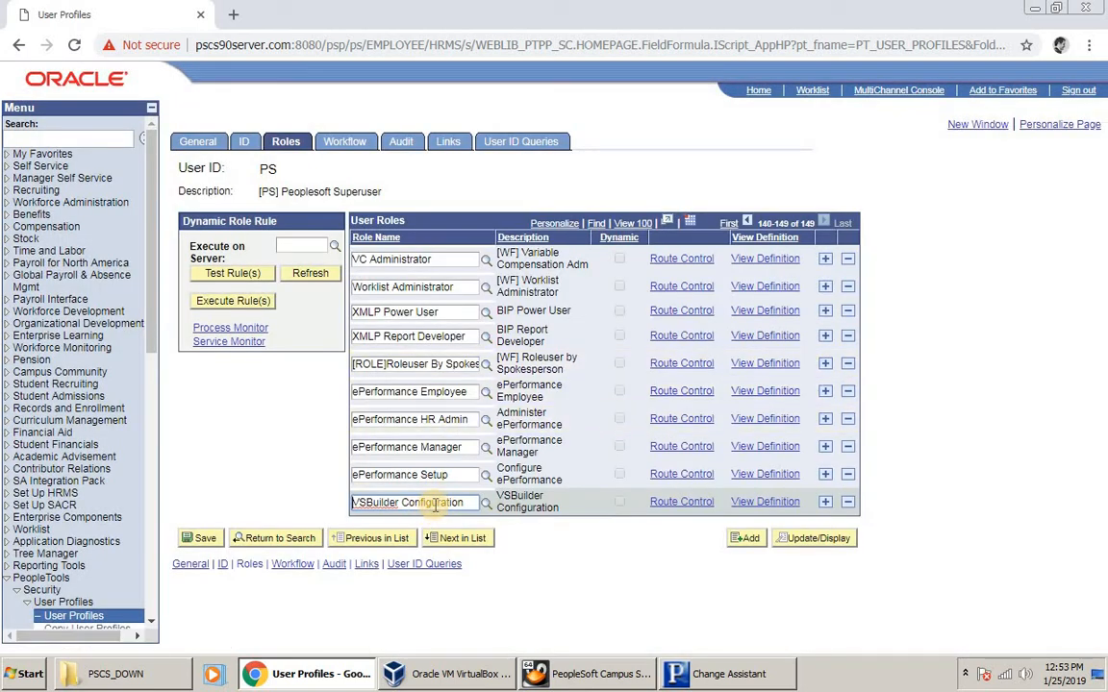
pyautogui.click(203, 540)
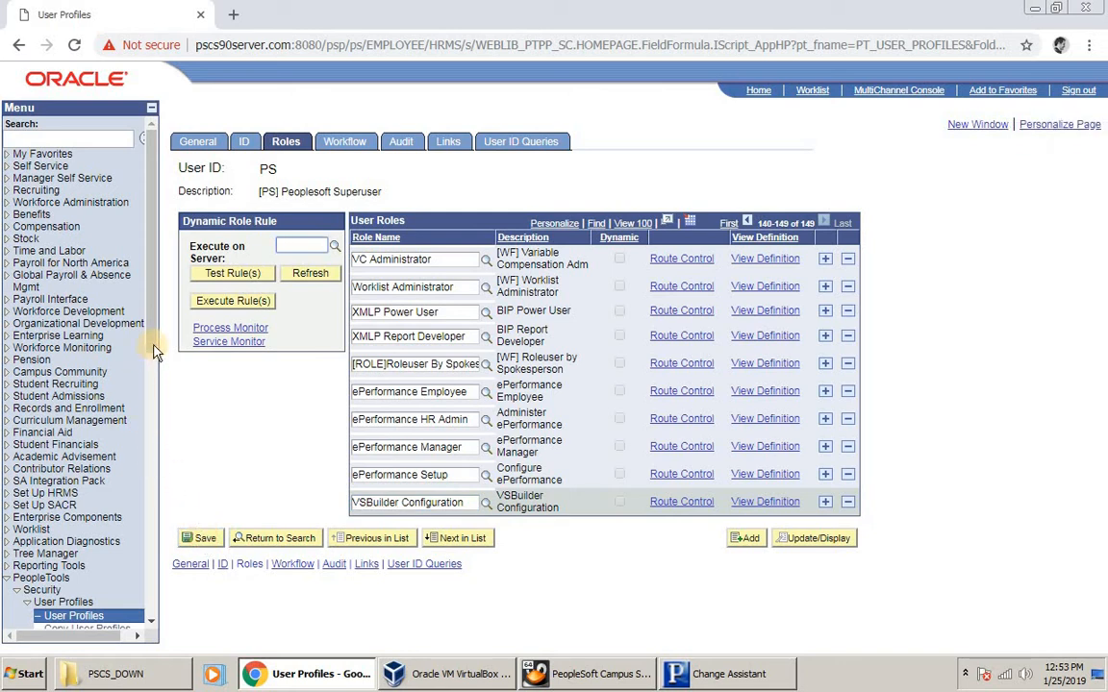
# - Open Visual Schedule Builder's Integration Configuration under Set Up SACR and search existing entries with the academic institution left blank
pyautogui.scroll(-2, 156, 375)
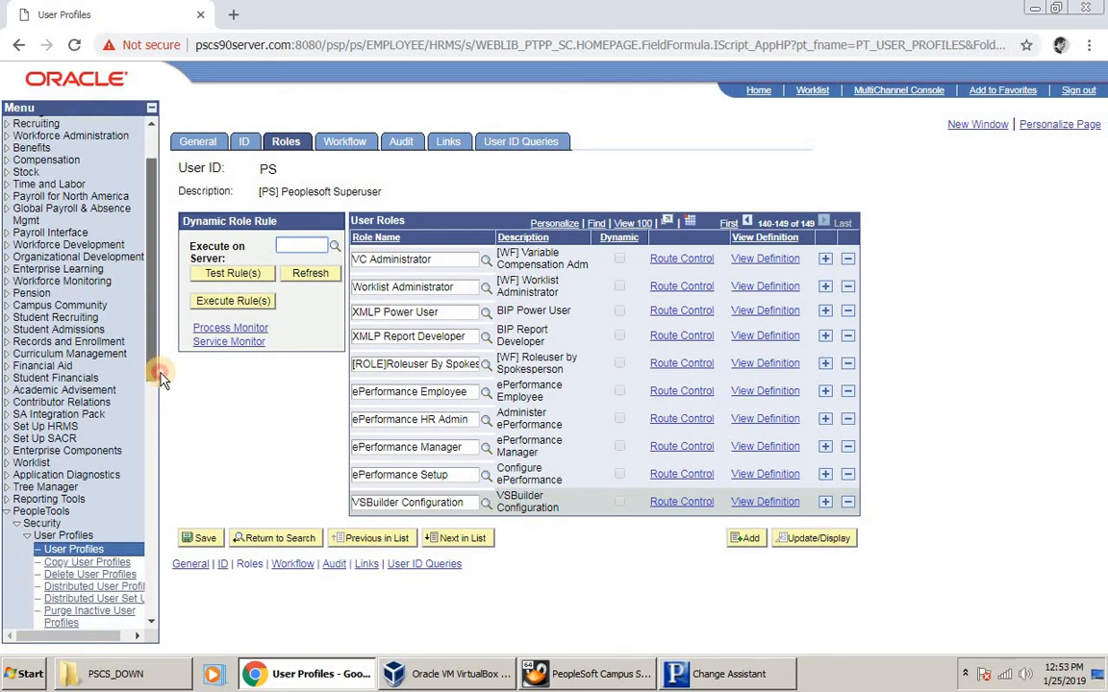
pyautogui.click(9, 441)
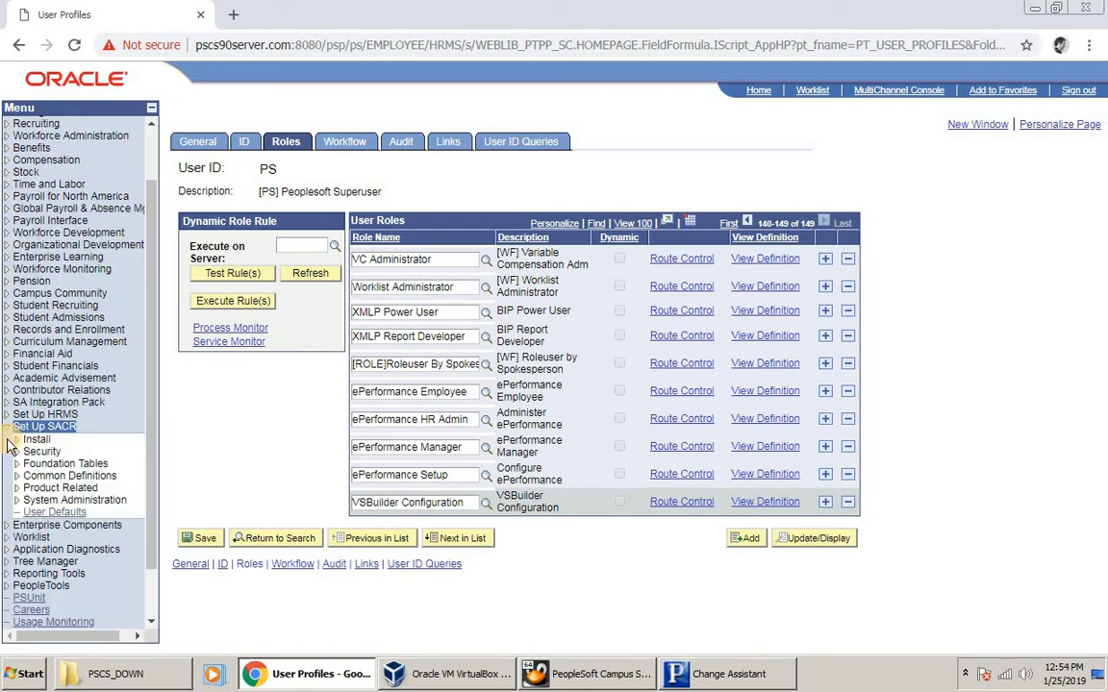
pyautogui.click(18, 500)
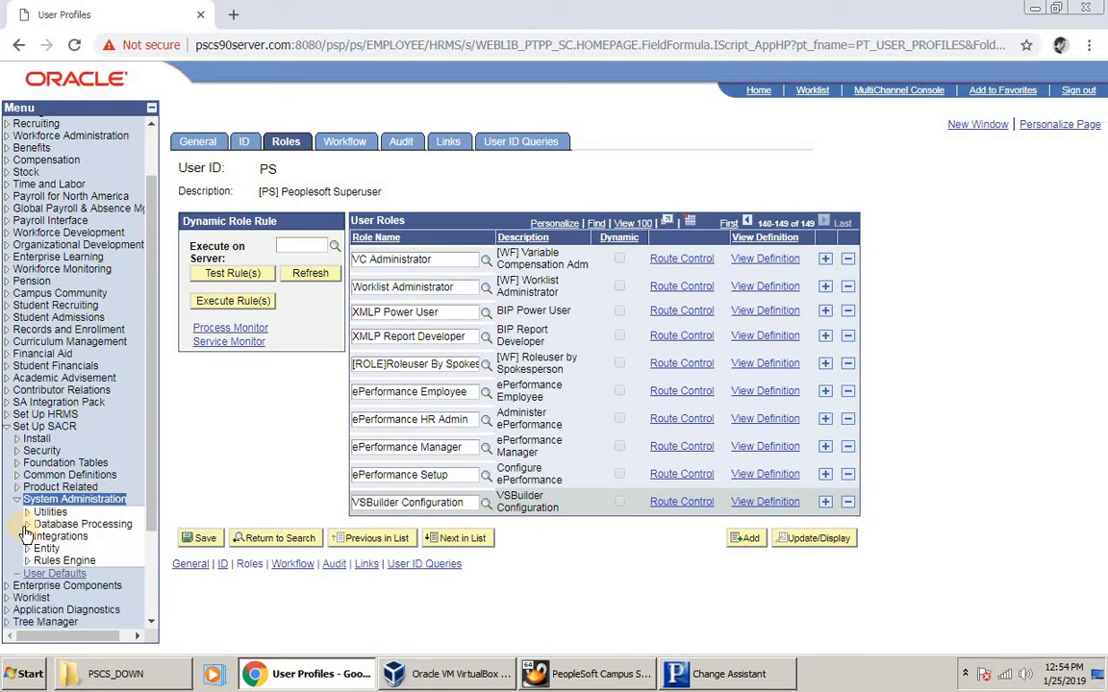
pyautogui.click(29, 536)
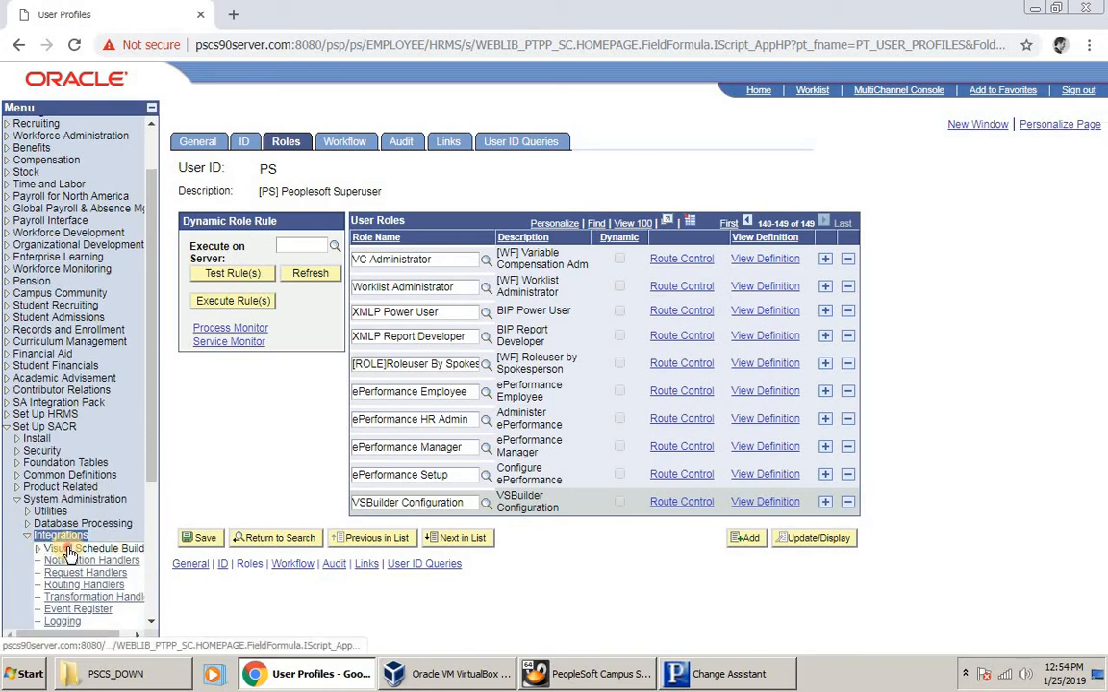
pyautogui.click(58, 549)
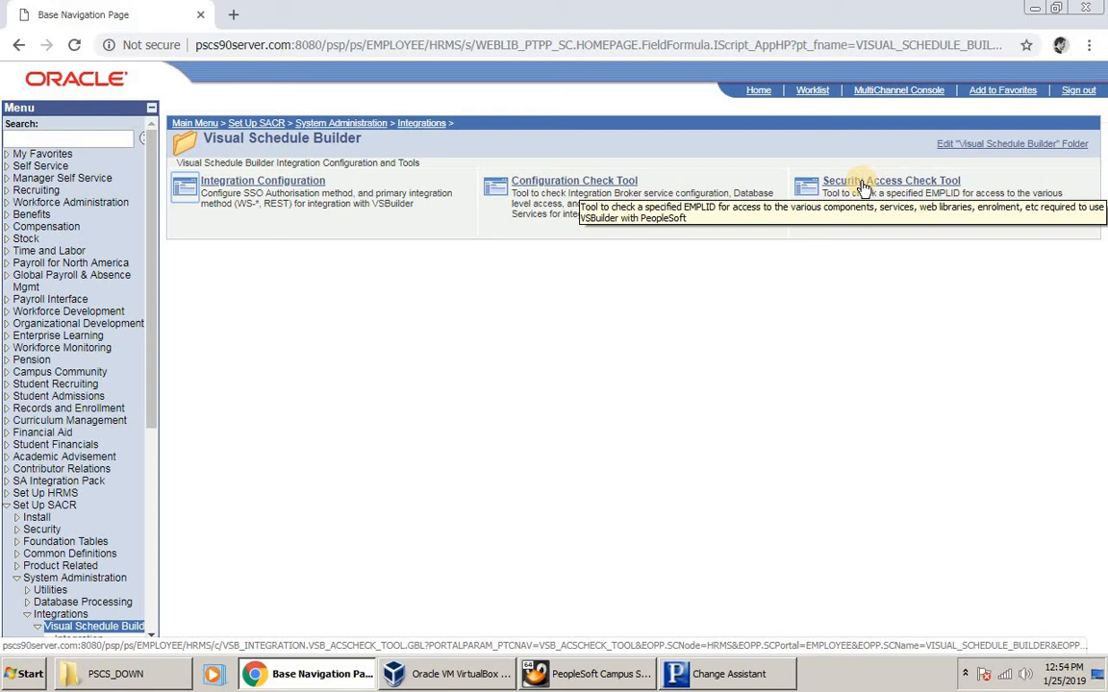
pyautogui.click(288, 185)
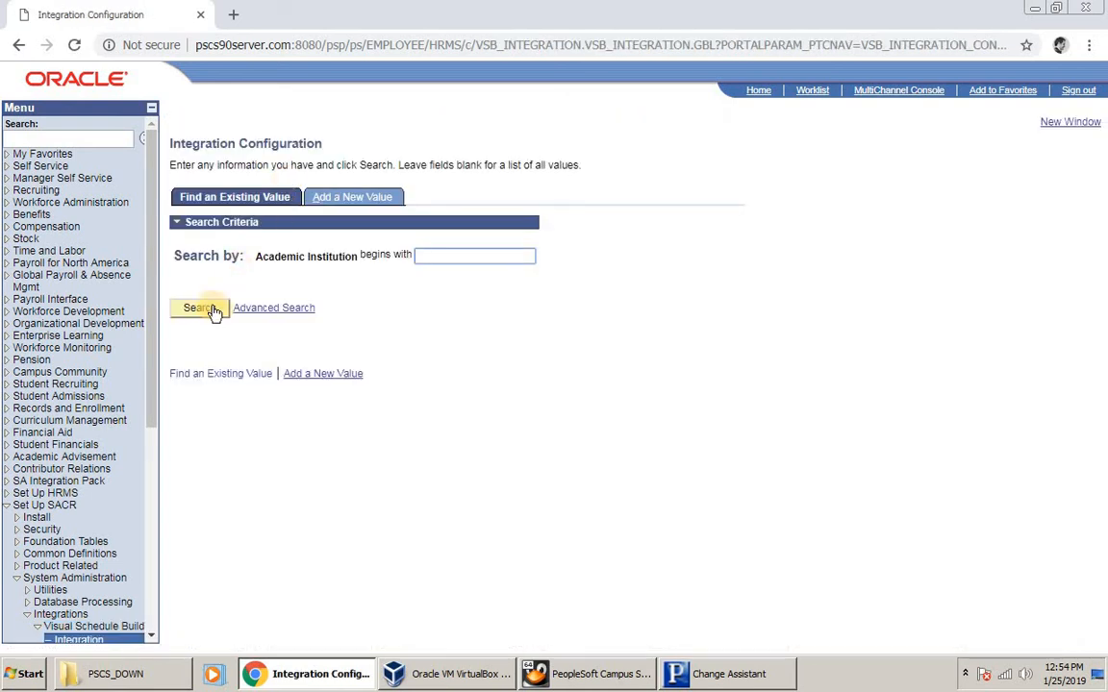
pyautogui.click(210, 311)
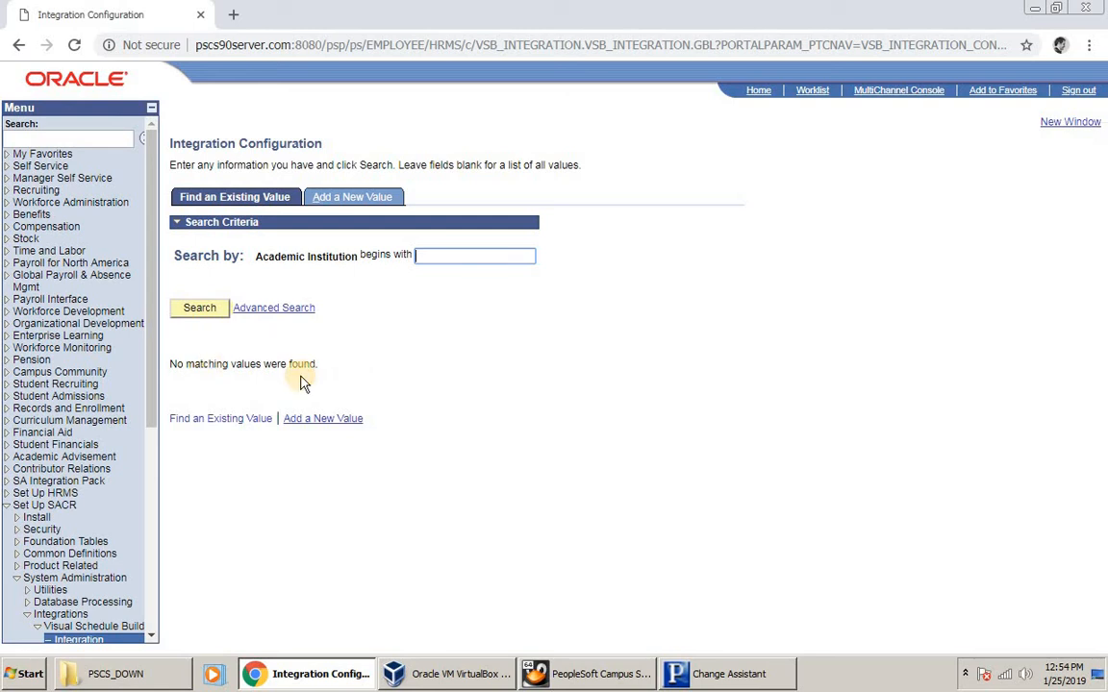
# - Add a new integration configuration for the academic institution PSUNV
pyautogui.click(360, 198)
pyautogui.click(294, 229)
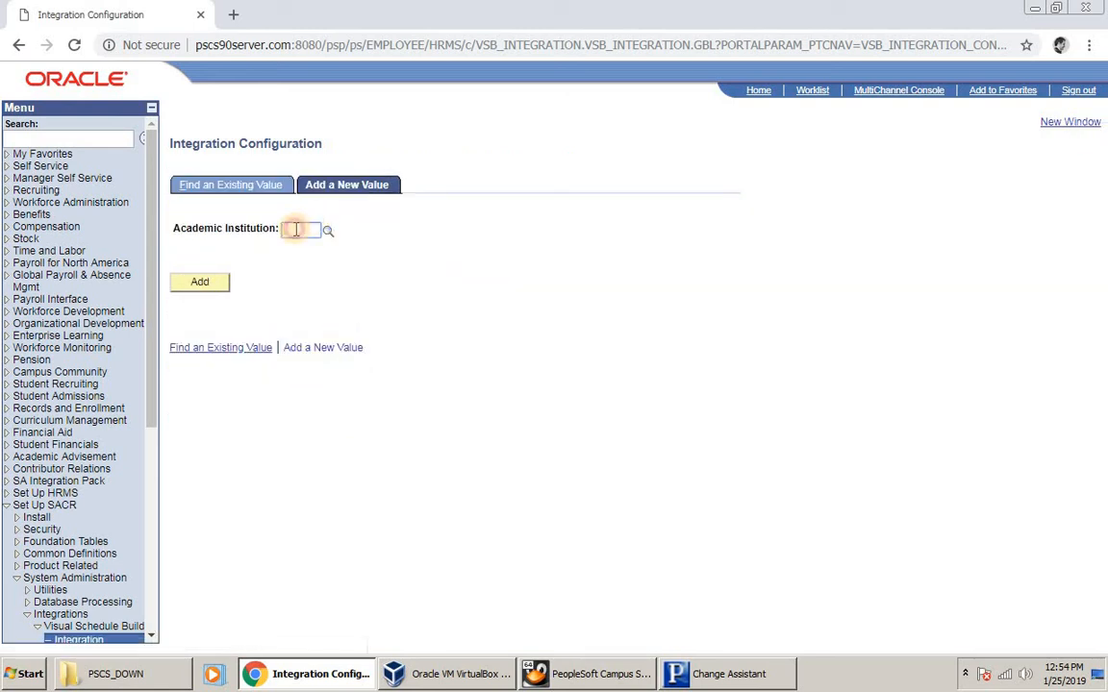
pyautogui.write('PSUNV')
pyautogui.click(222, 285)
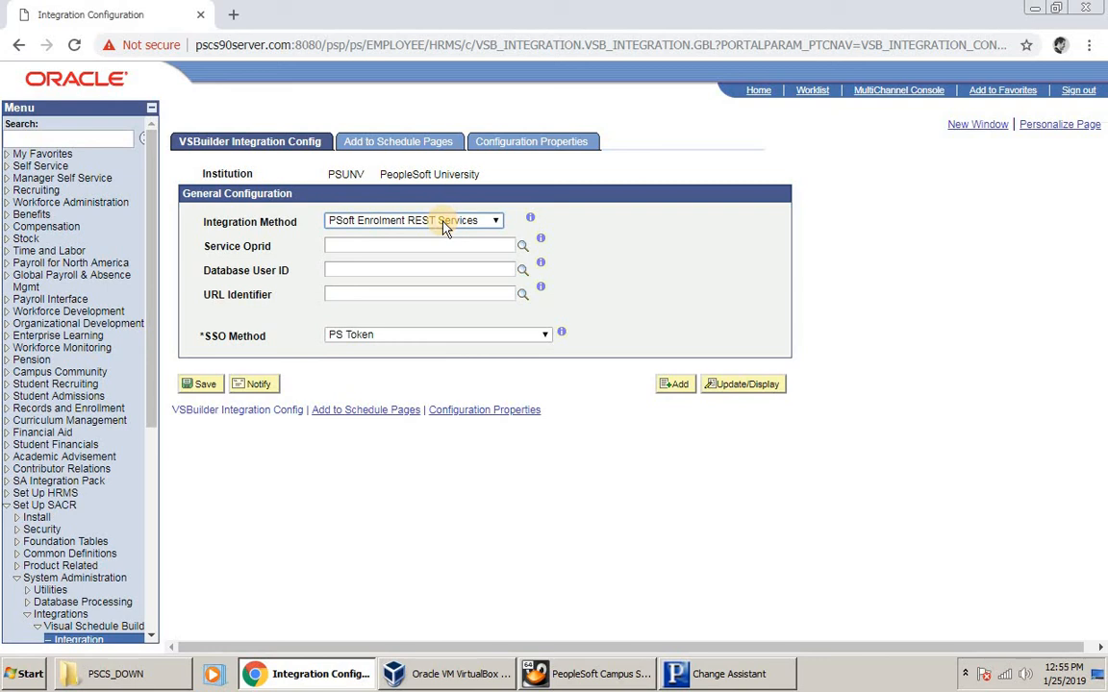
# - Choose PSoft Enrolment REST Services as the integration method, leave the service Oprid blank, and set the database user ID to VSBUILDER
pyautogui.click(444, 225)
pyautogui.click(437, 244)
pyautogui.click(441, 243)
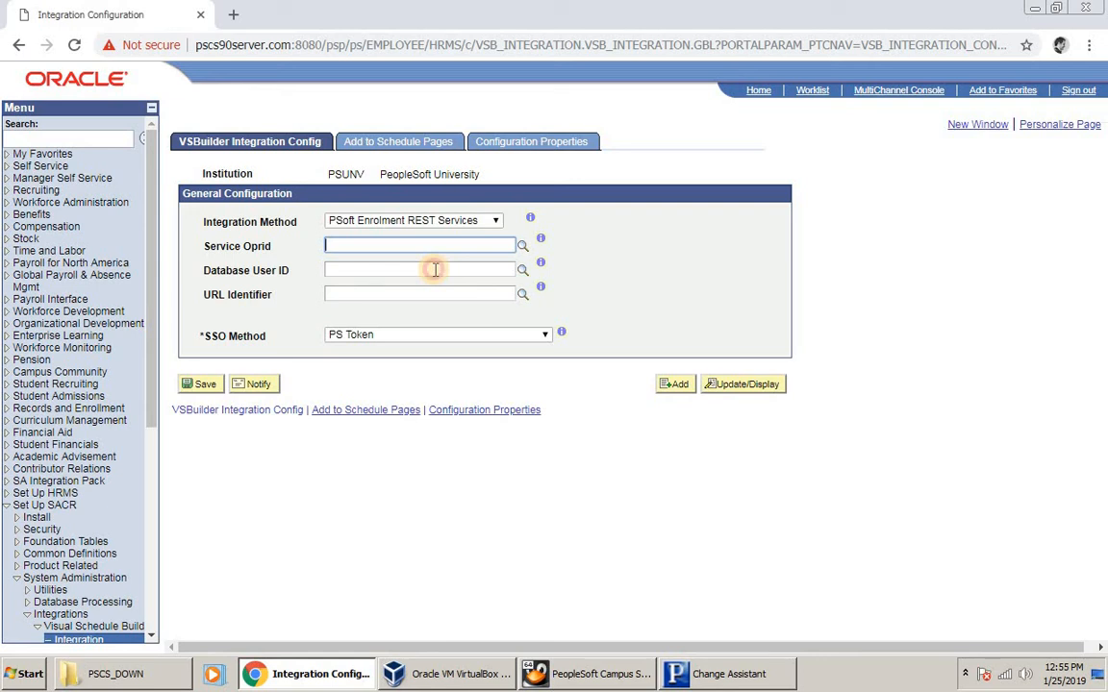
pyautogui.click(435, 270)
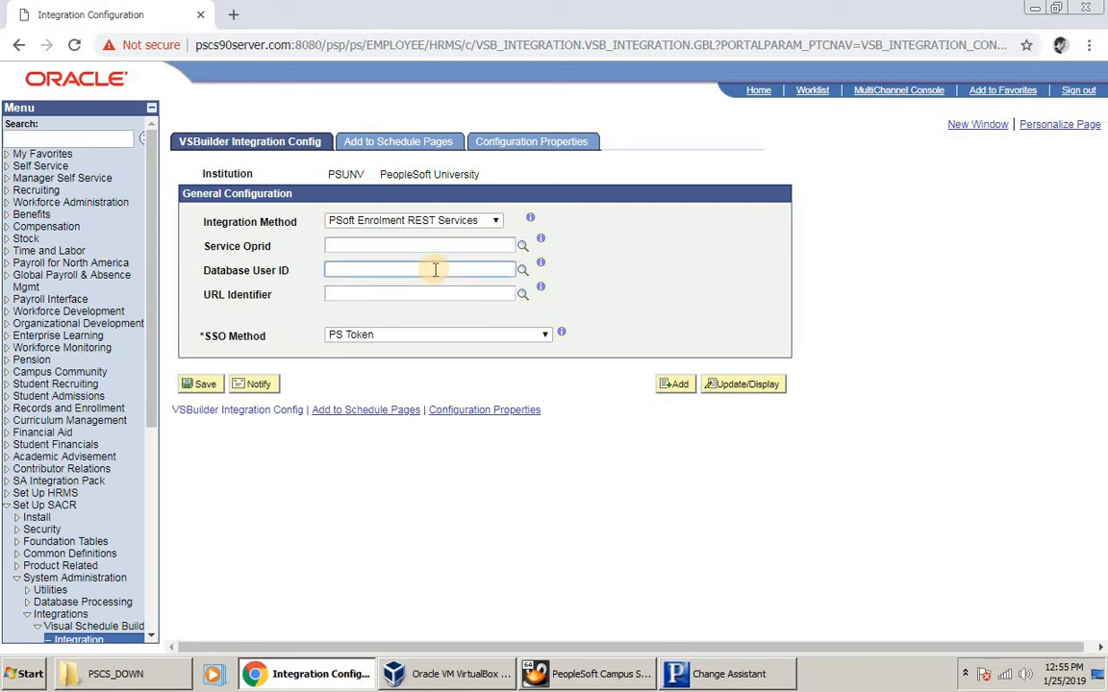
pyautogui.write('VSBUILDER')
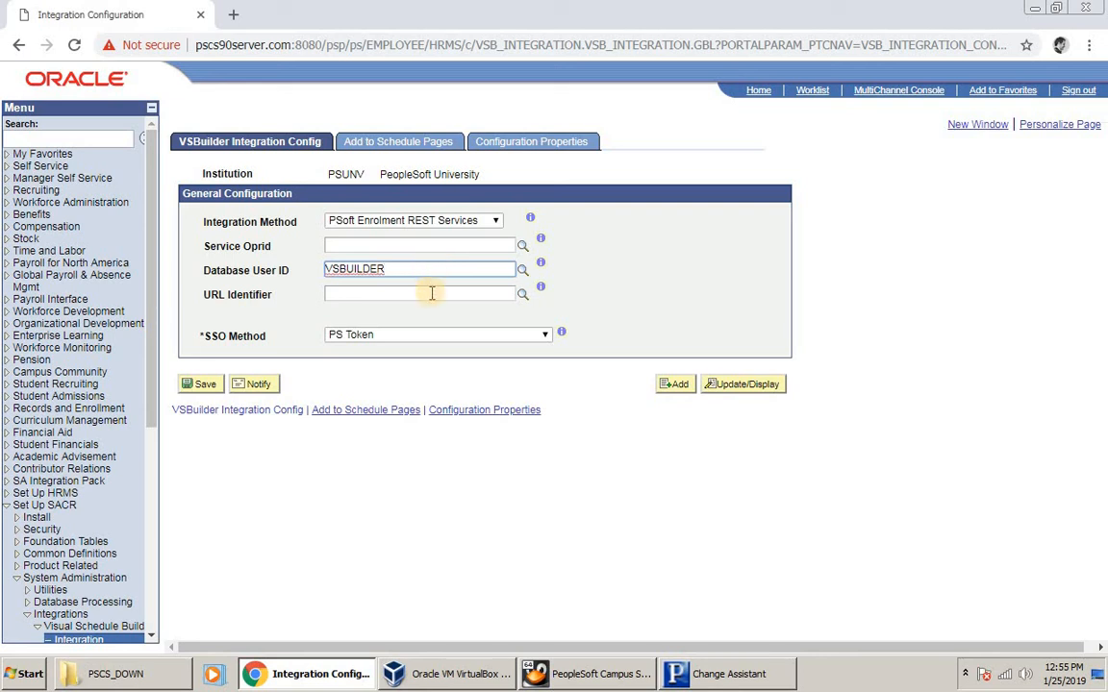
# - Look up URL identifiers beginning with VIS, choose VISUAL_SCHEDULE_BUILDER, and save the integration configuration
pyautogui.click(431, 294)
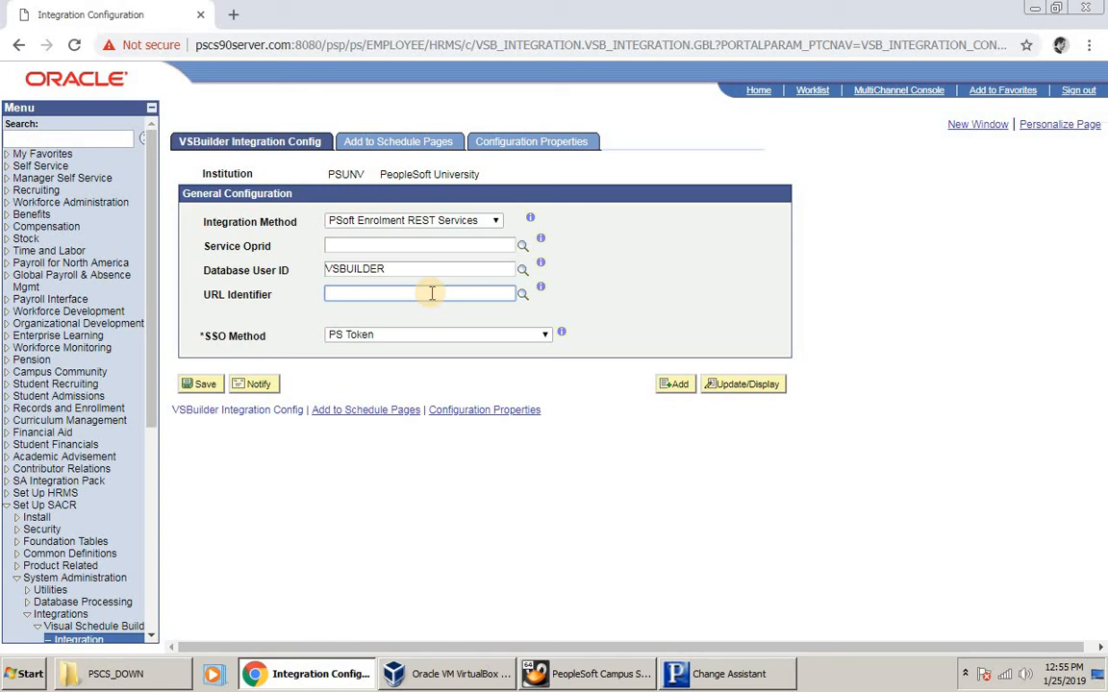
pyautogui.click(523, 296)
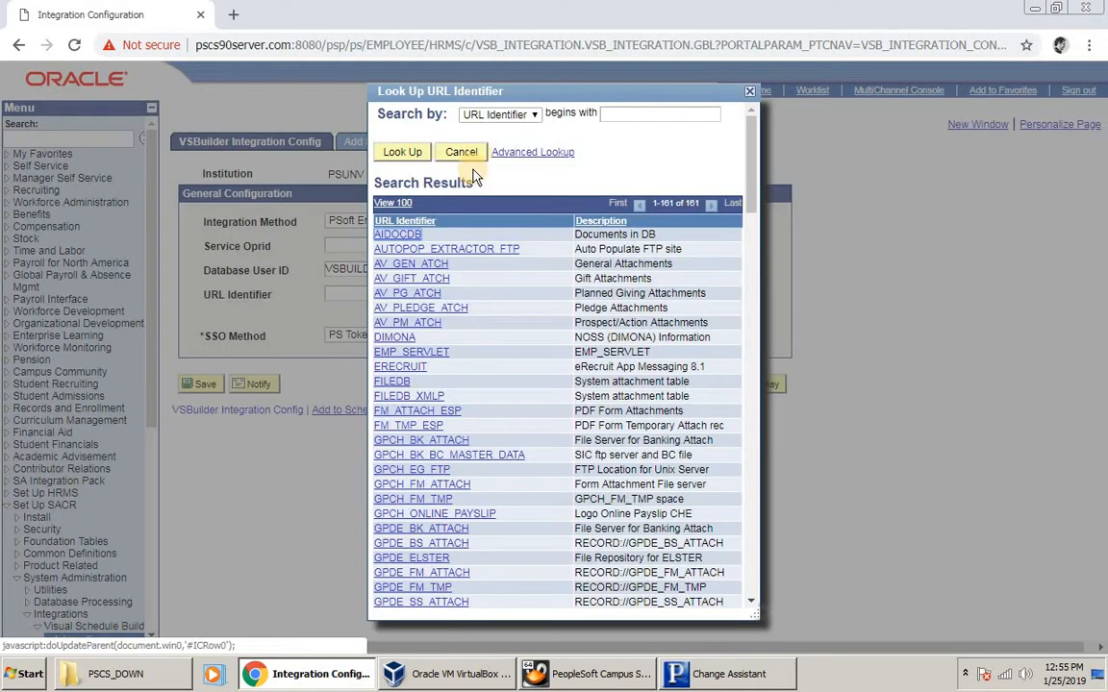
pyautogui.click(633, 114)
pyautogui.write('VIS')
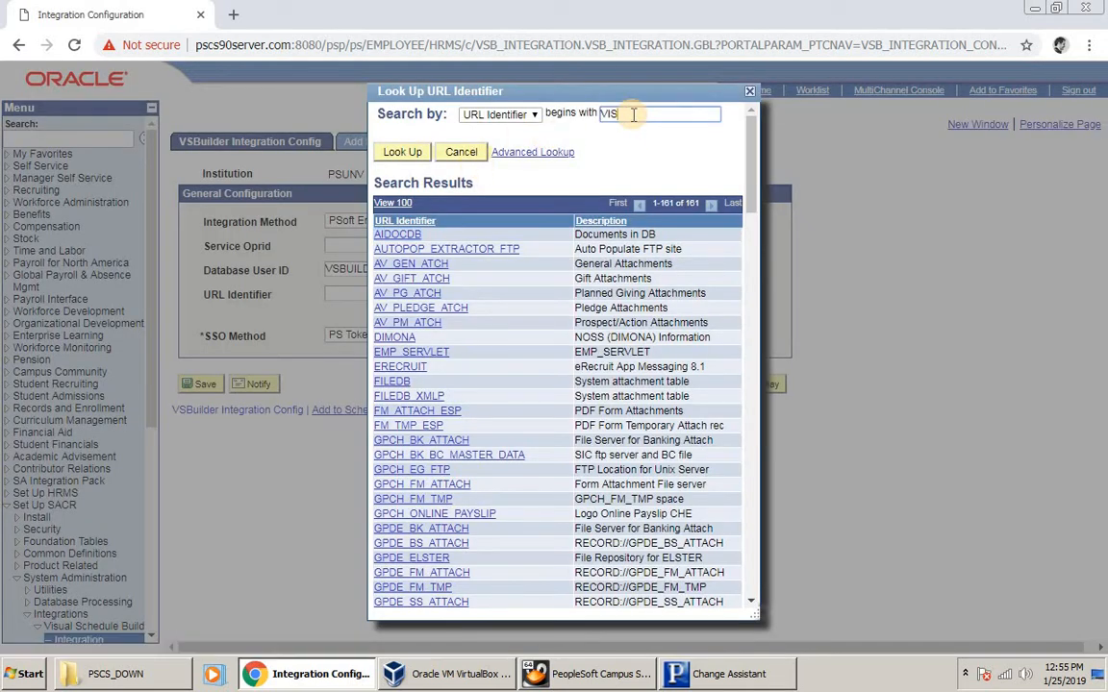
pyautogui.press('Return')
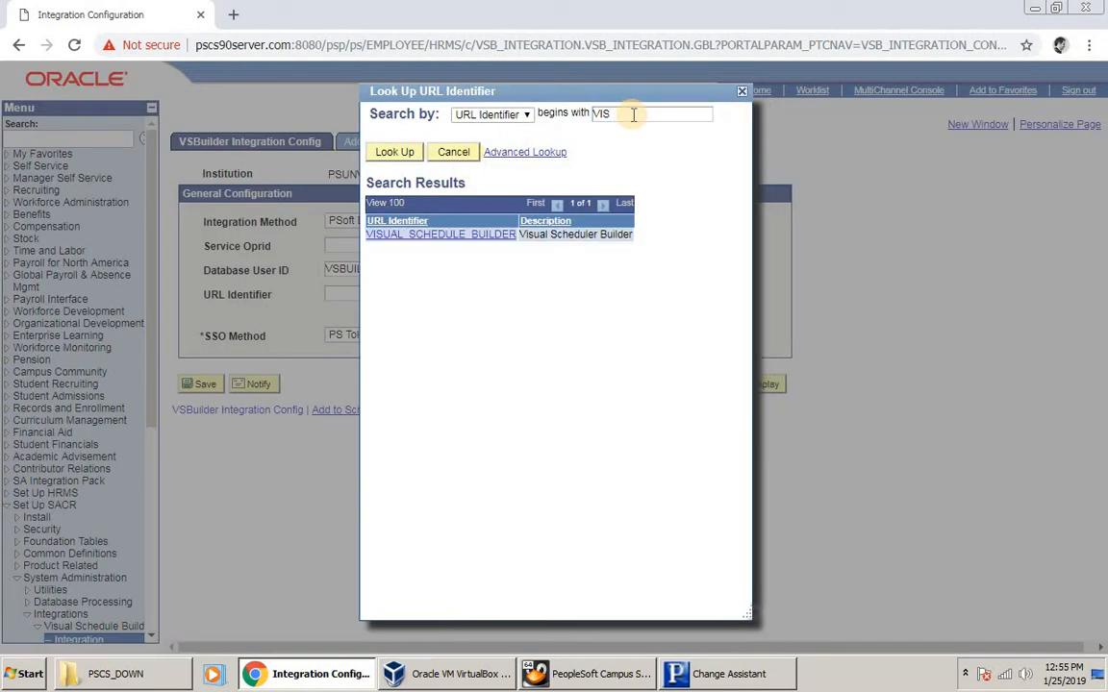
pyautogui.click(471, 244)
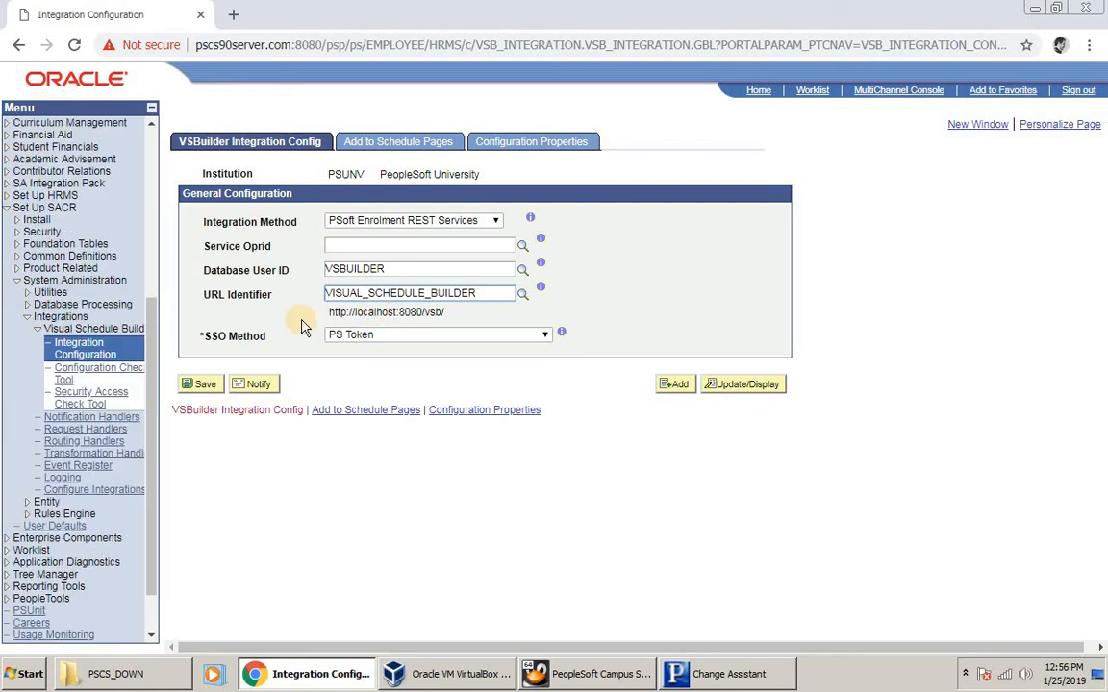
pyautogui.click(206, 385)
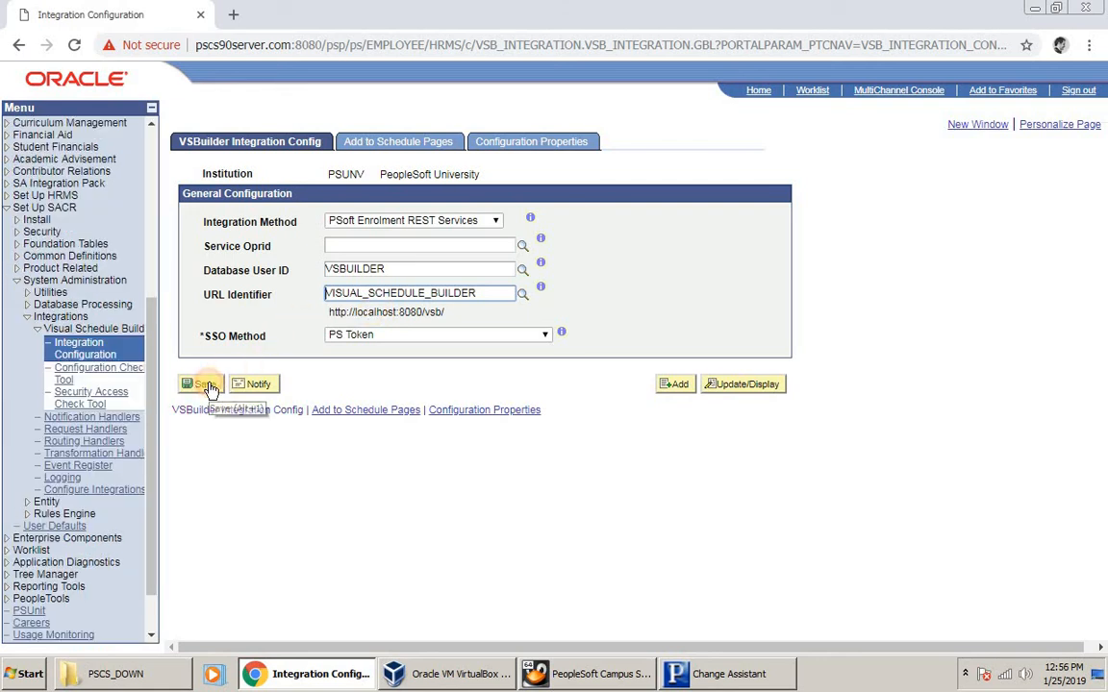
# - Examine the Add to Schedule page settings and the full configuration properties listed for PSUNV
pyautogui.click(408, 146)
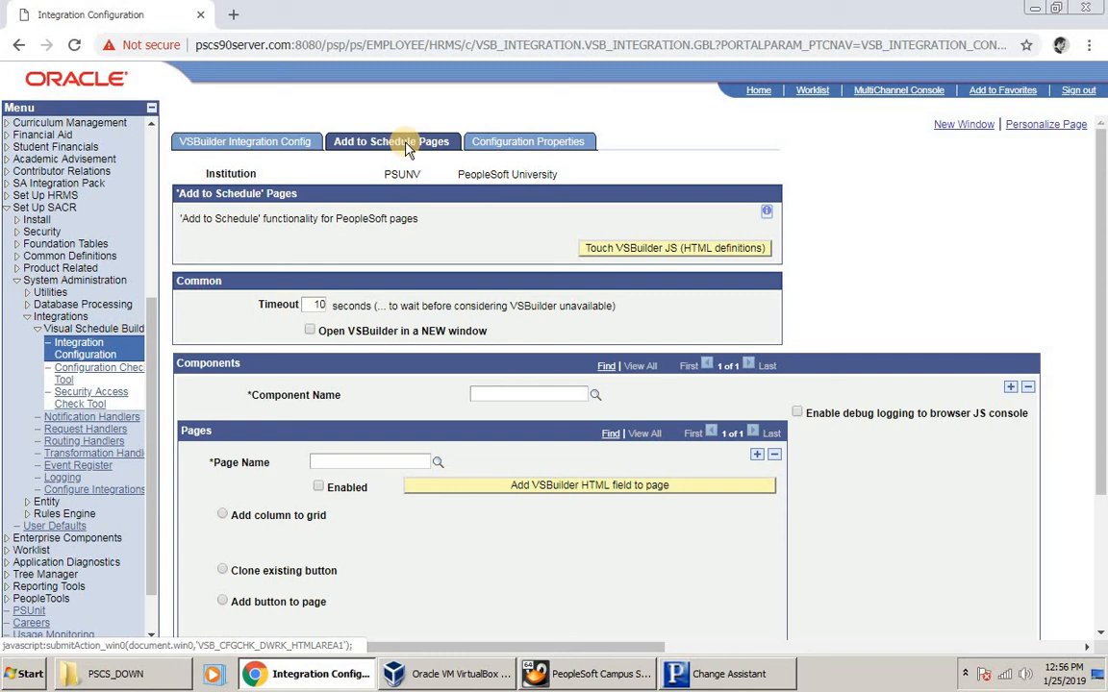
pyautogui.click(522, 145)
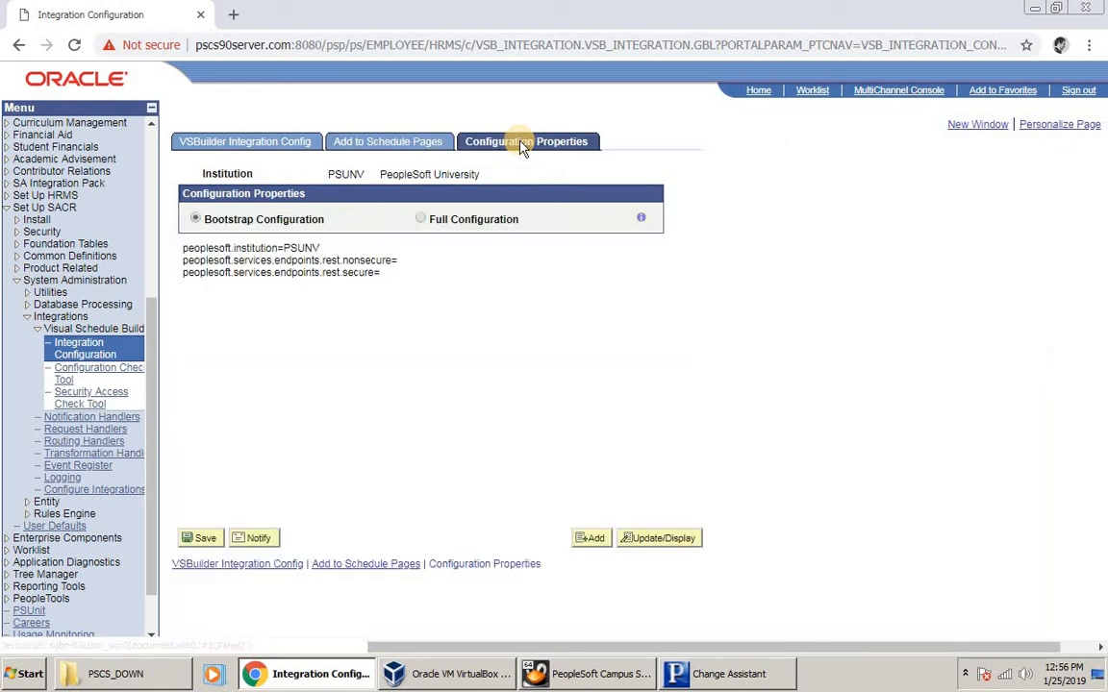
pyautogui.click(481, 220)
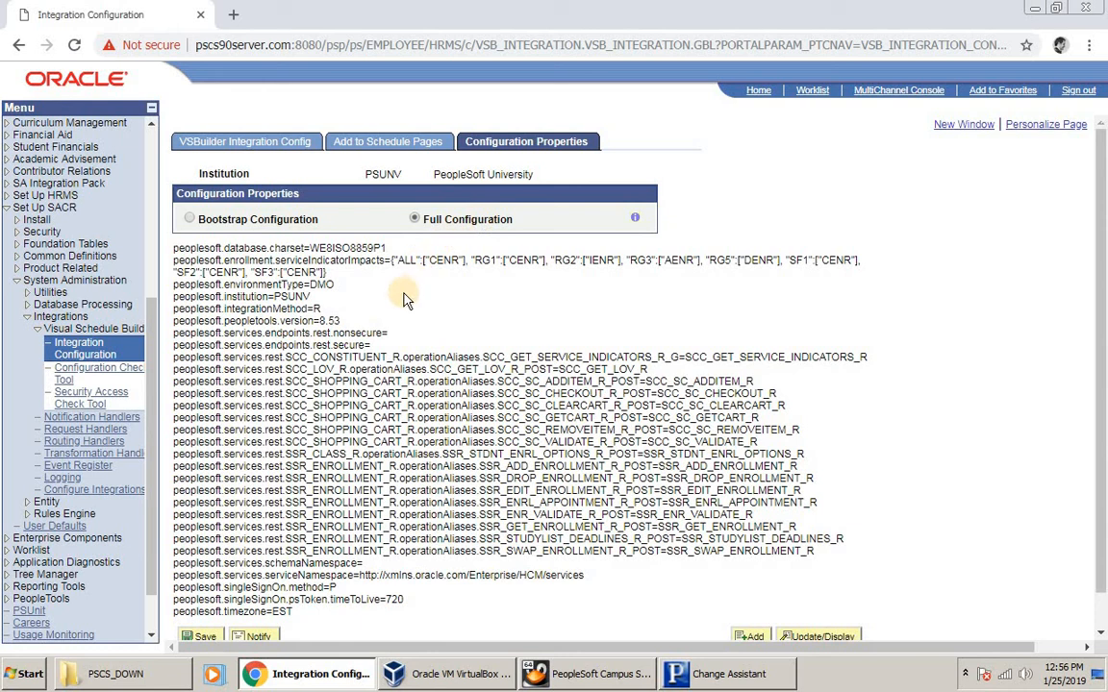
pyautogui.scroll(-1, 230, 261)
pyautogui.scroll(-1, 227, 261)
pyautogui.moveTo(169, 204); pyautogui.dragTo(409, 582)
pyautogui.rightClick(409, 463)
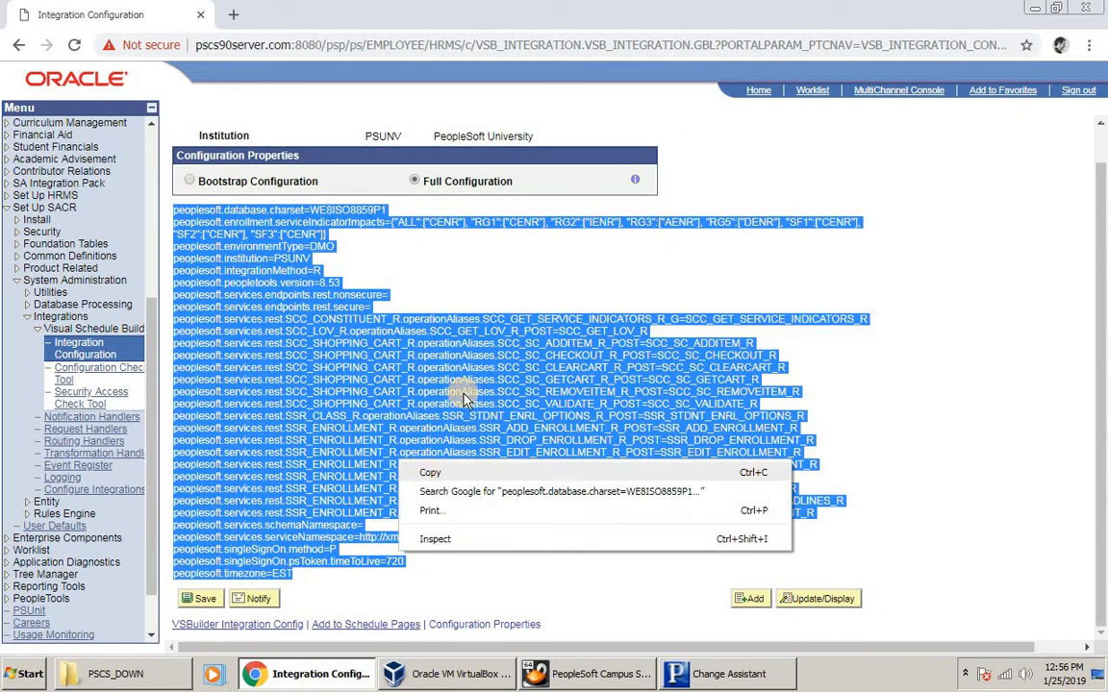
pyautogui.click(519, 274)
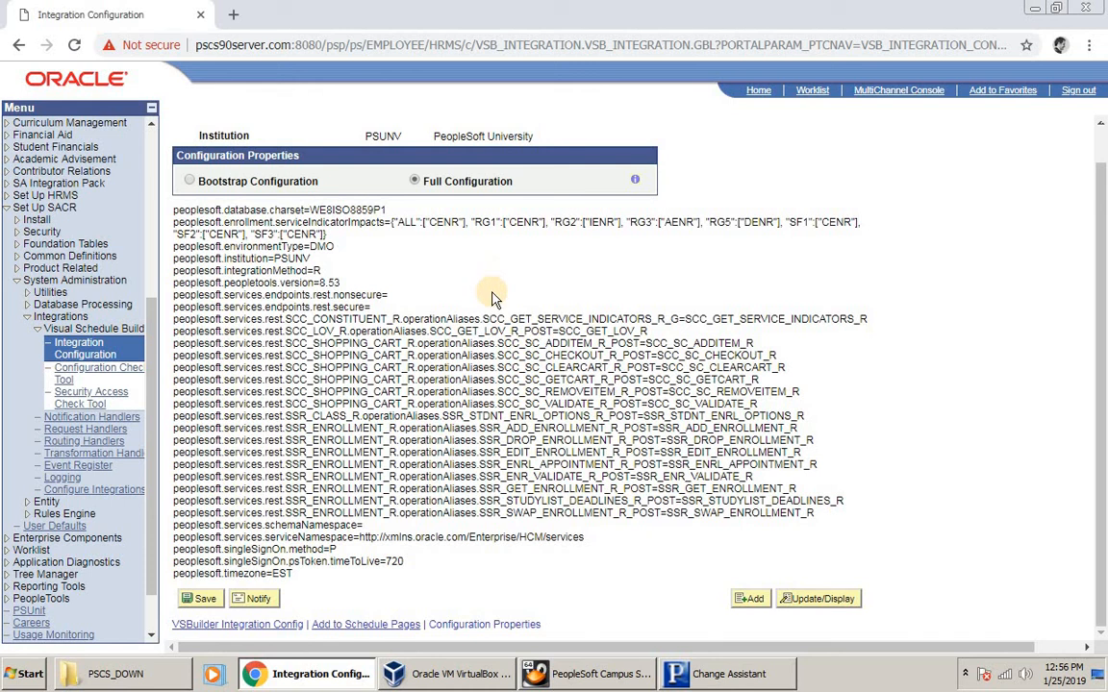
pyautogui.scroll(1, 492, 299)
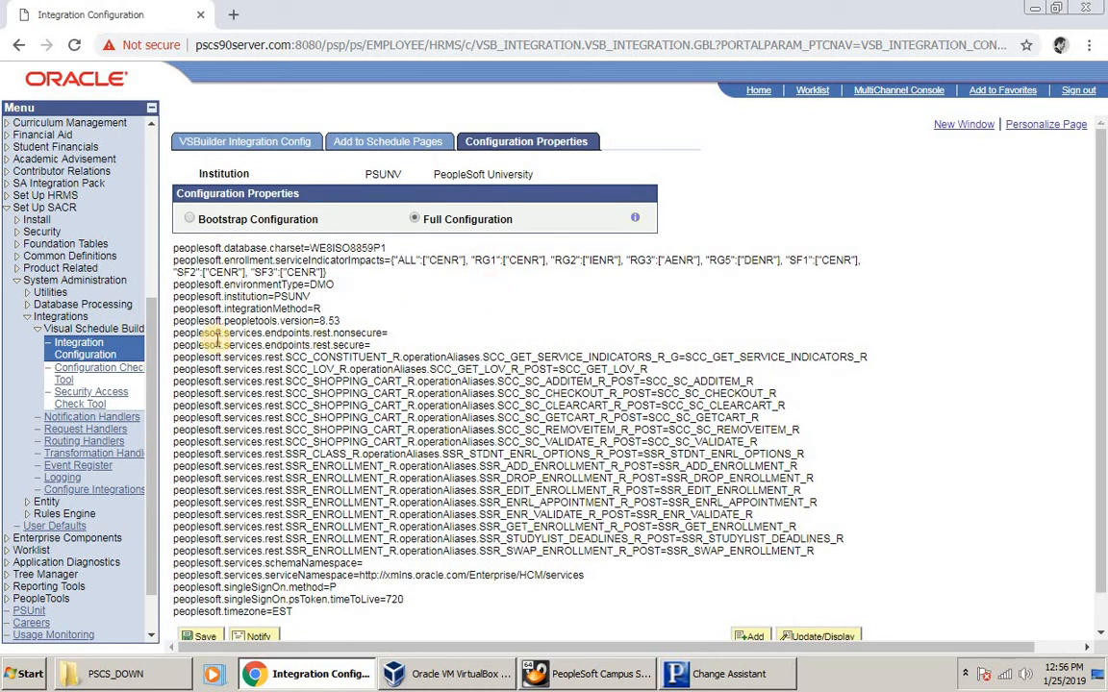
# - Open the Configuration Check Tool for institution PSUNV and run its check for errors
pyautogui.click(89, 375)
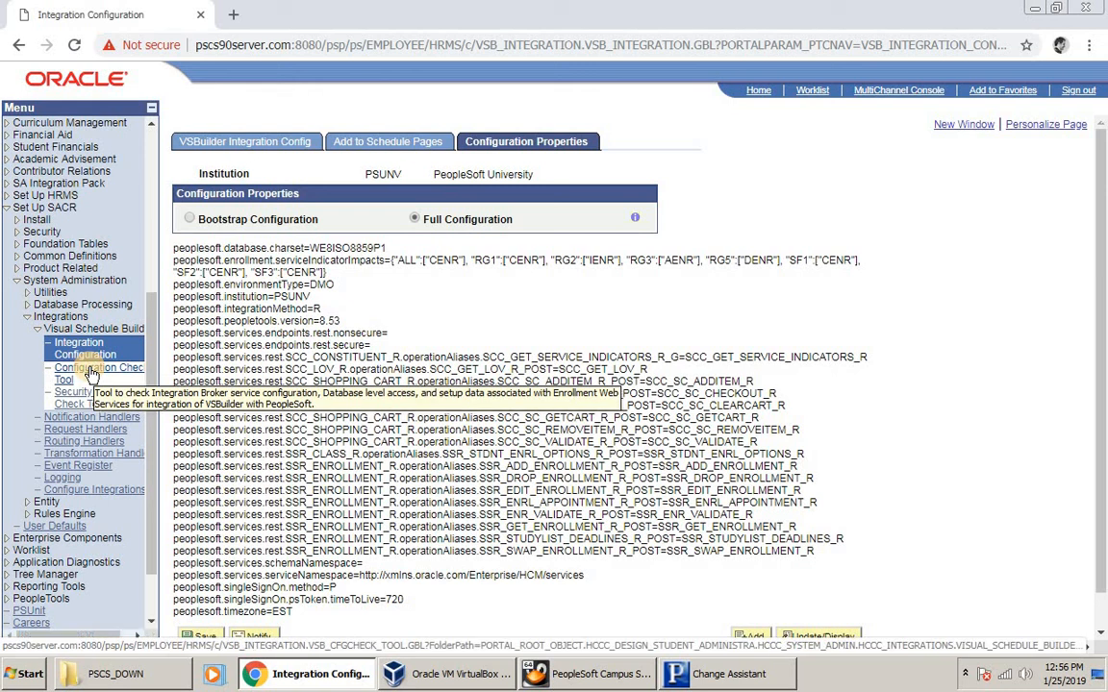
pyautogui.click(204, 314)
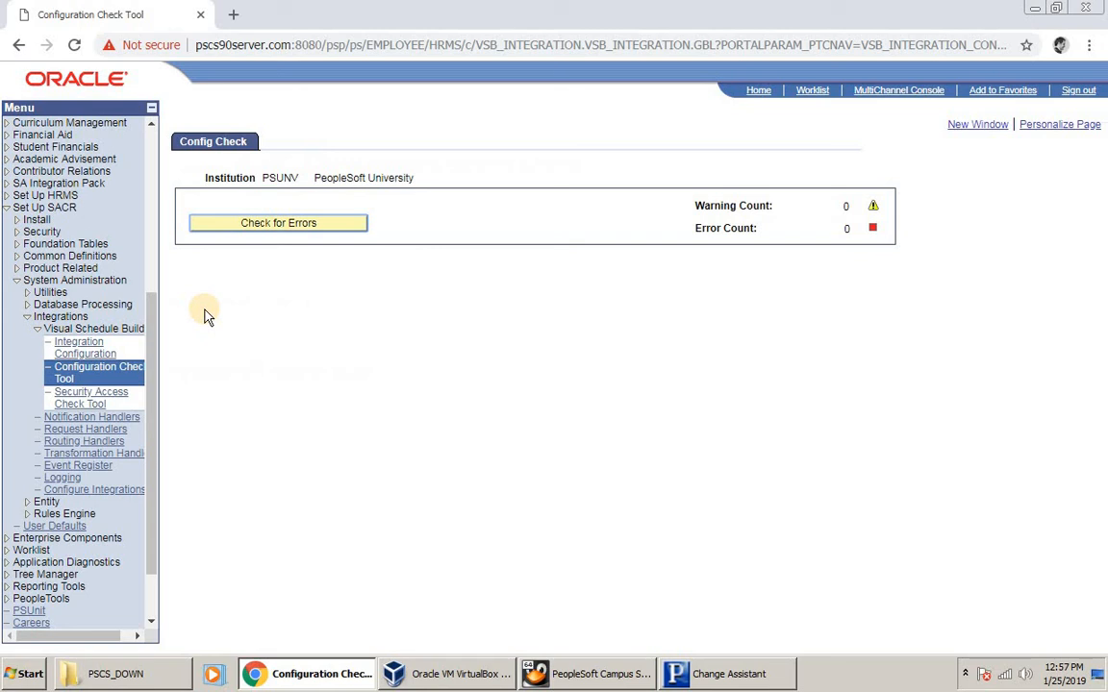
pyautogui.click(290, 228)
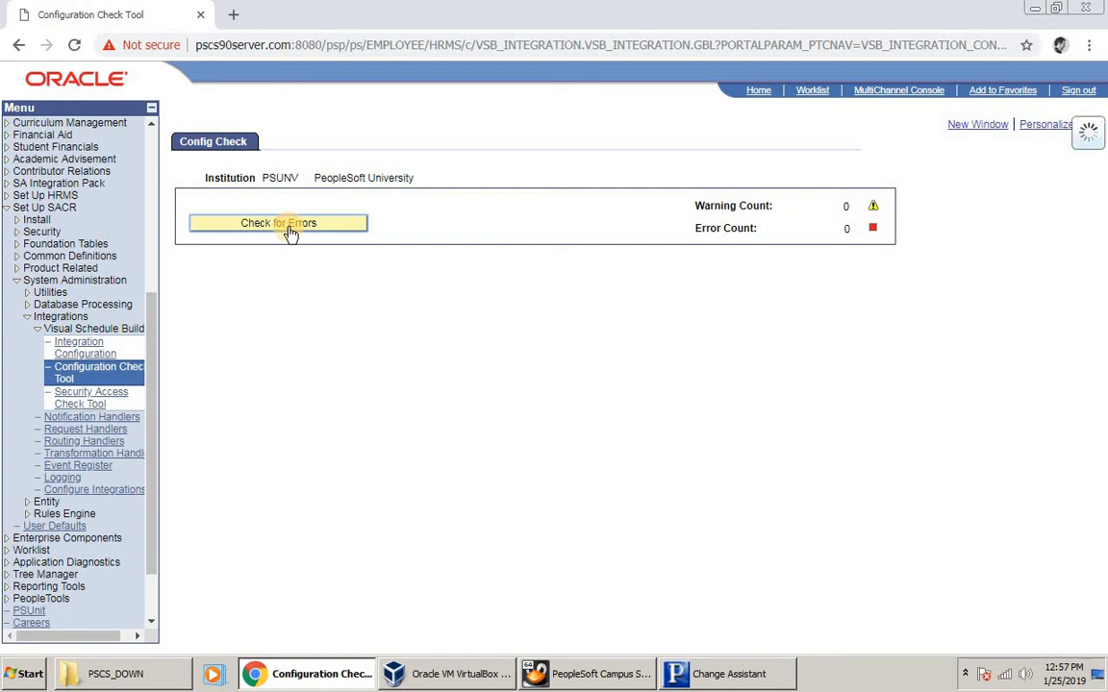